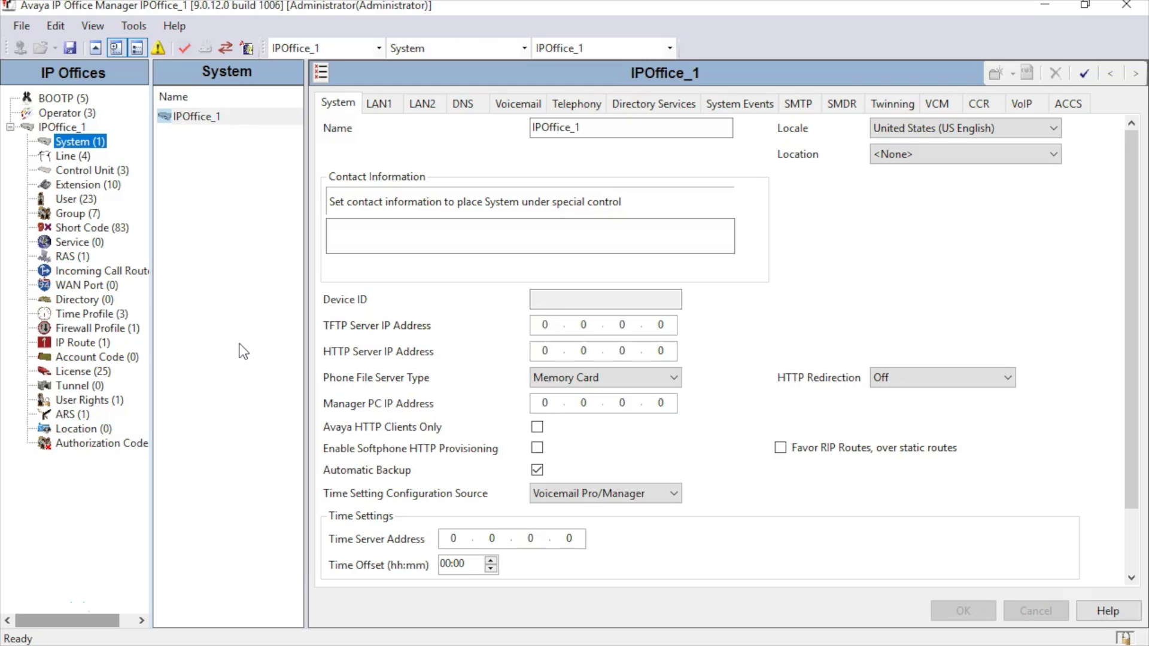
Step: Review the LAN1 and LAN2 network addressing settings of the system
left_click(91, 148)
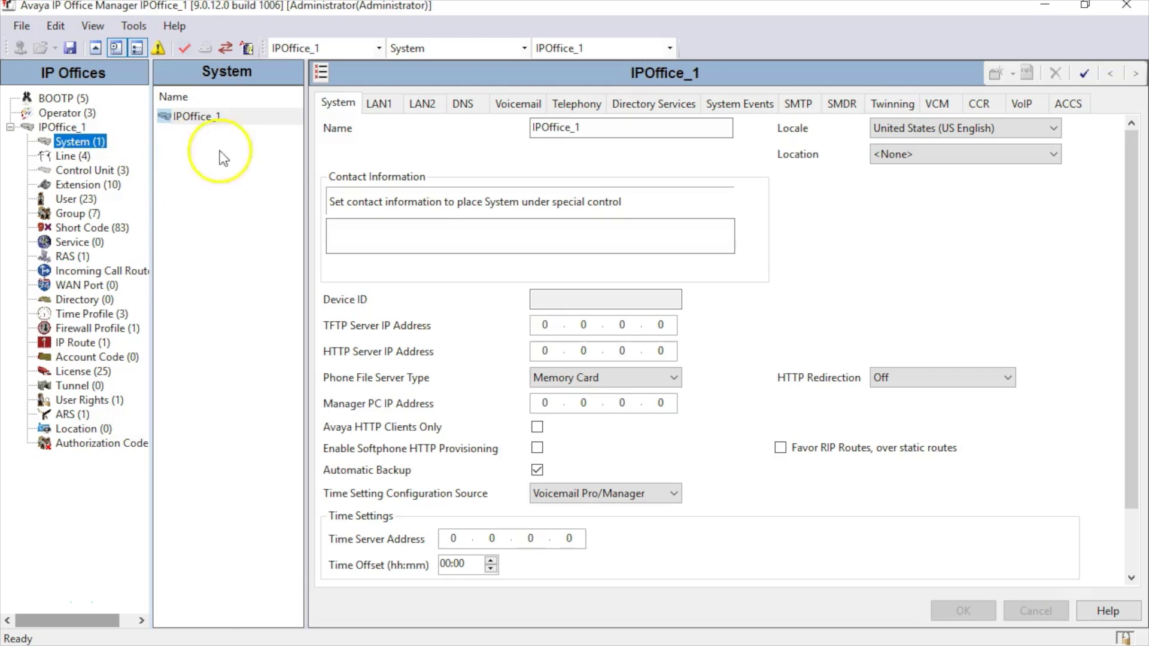
left_click(377, 105)
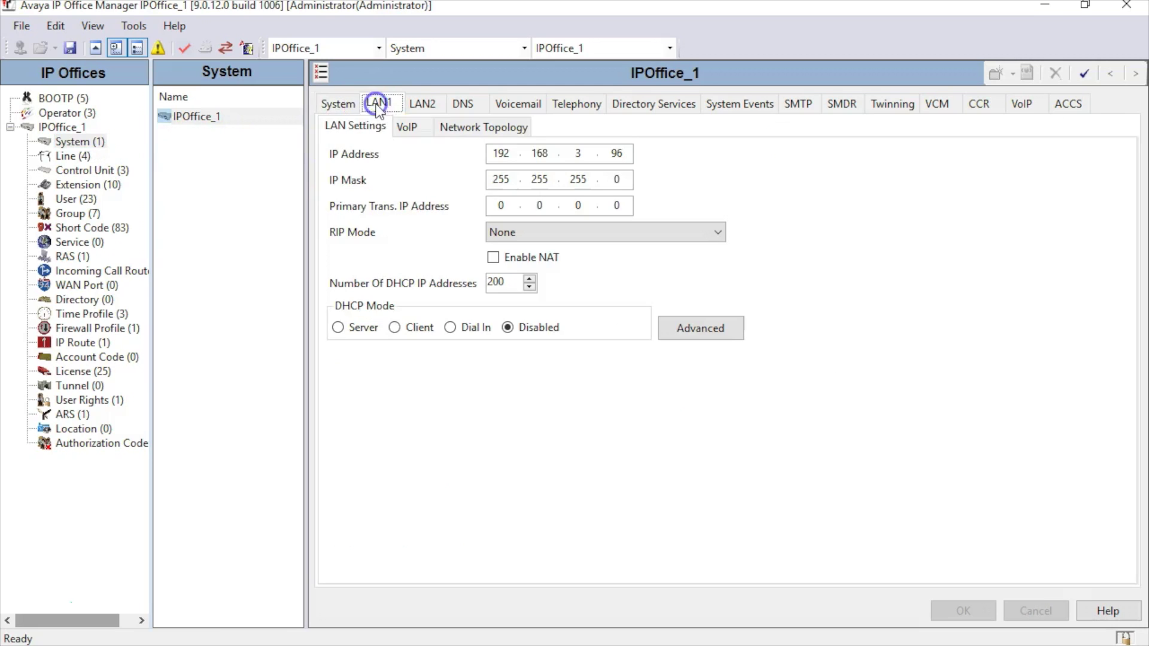
left_click(420, 105)
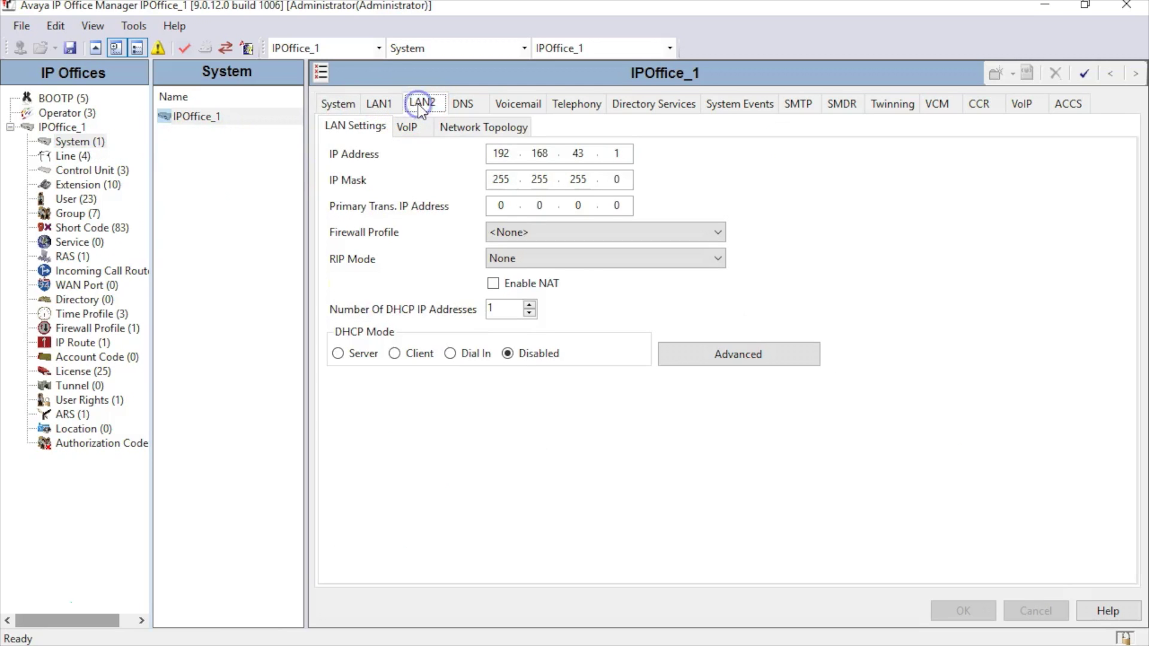
left_click(379, 105)
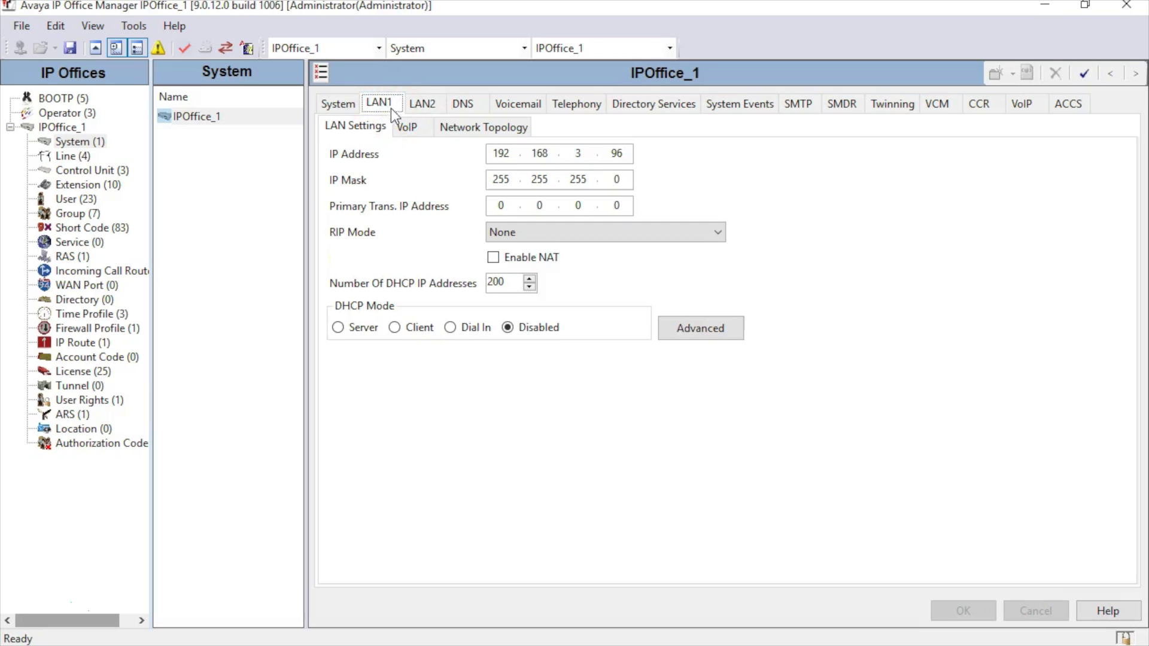
Step: Toggle H.323 Gatekeeper Enable off and back on in LAN1's VoIP settings
left_click(407, 126)
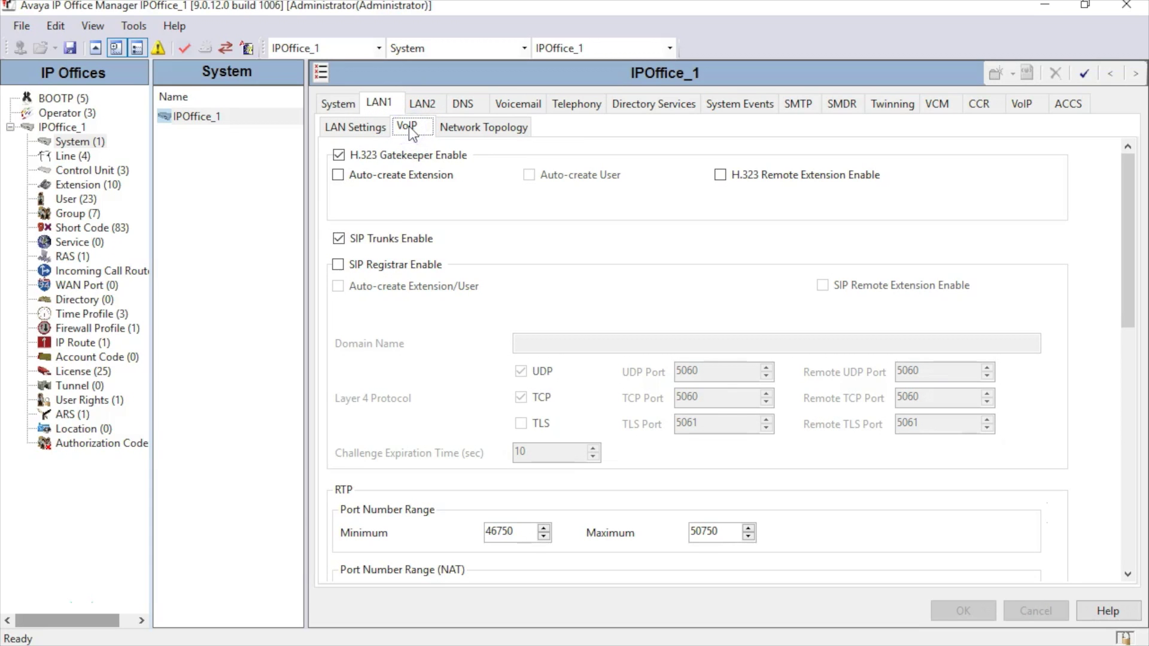
left_click(395, 154)
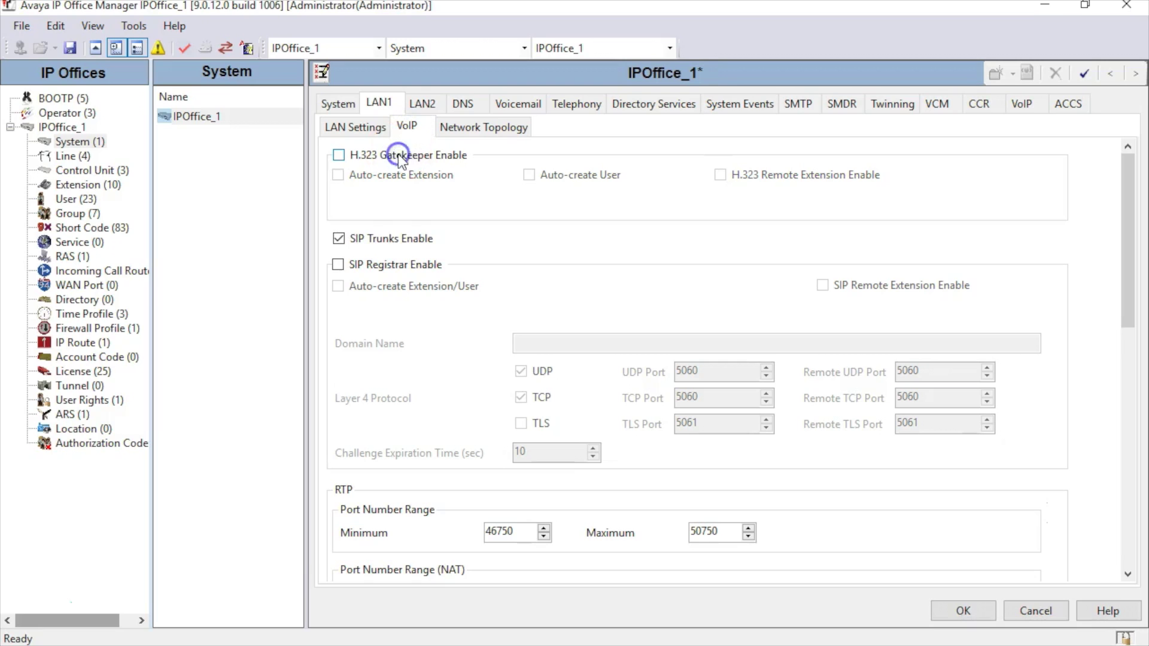
left_click(339, 156)
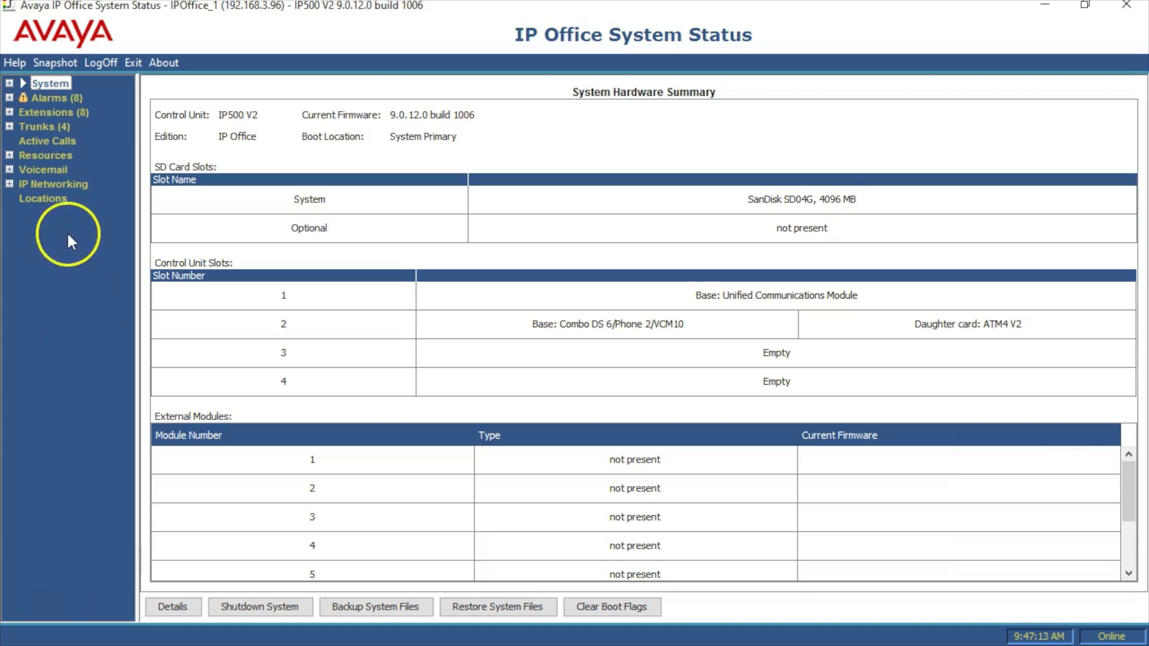
Step: Check system resources and channel usage, then select the Avaya IP Endpoints licence row
left_click(51, 155)
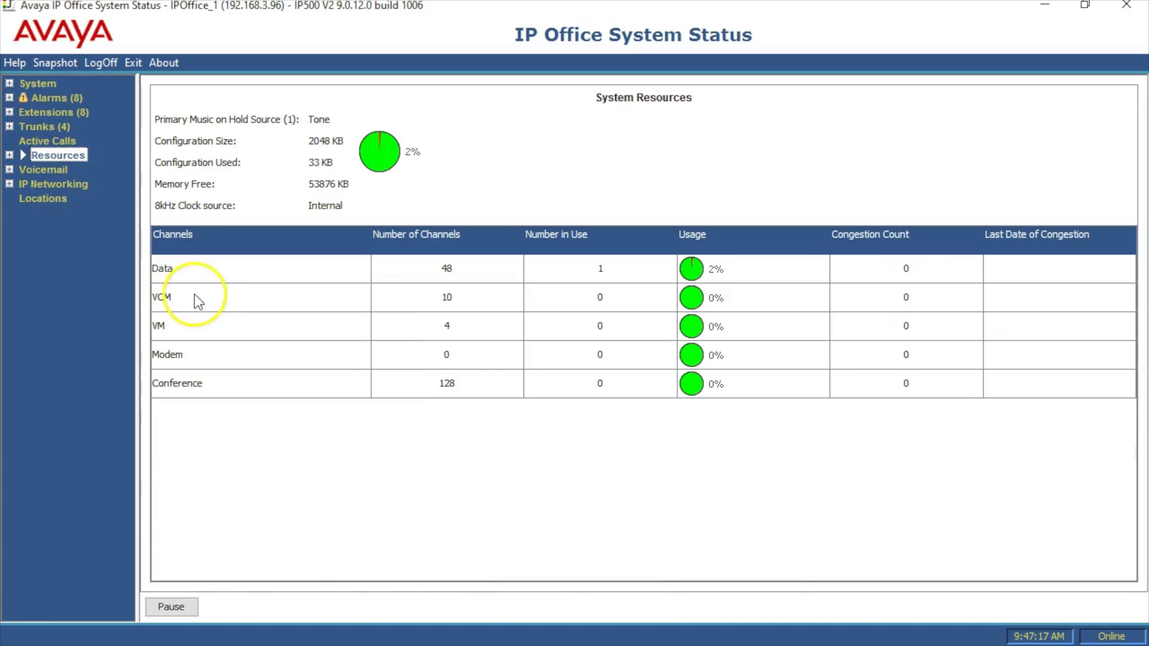
left_click(9, 155)
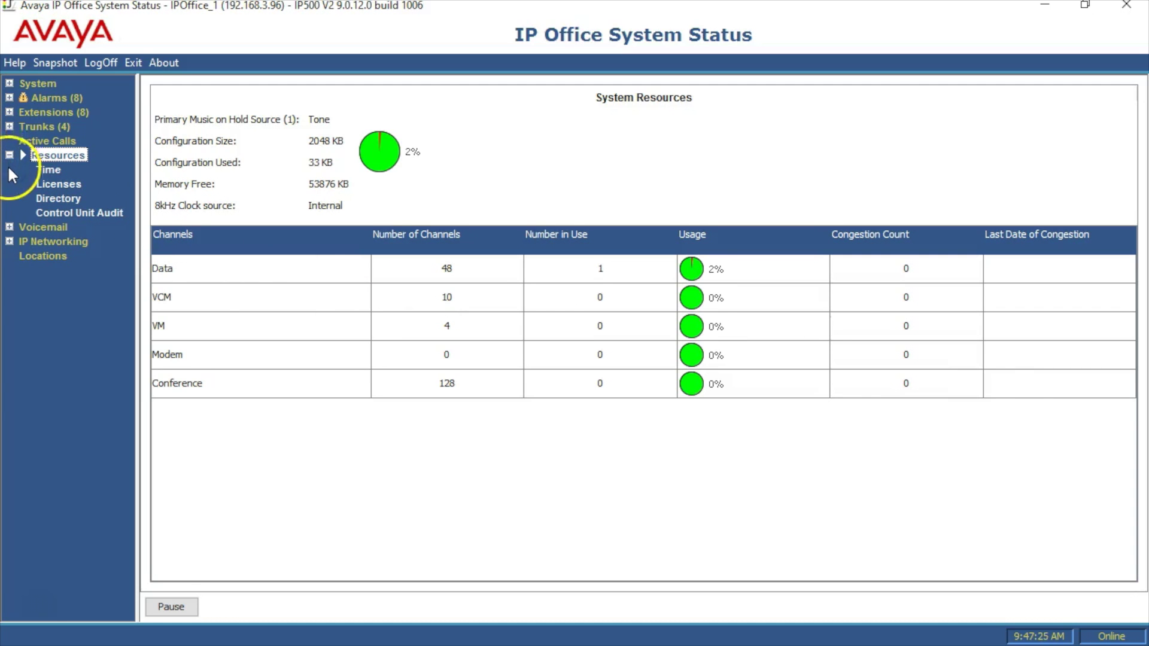
left_click(62, 185)
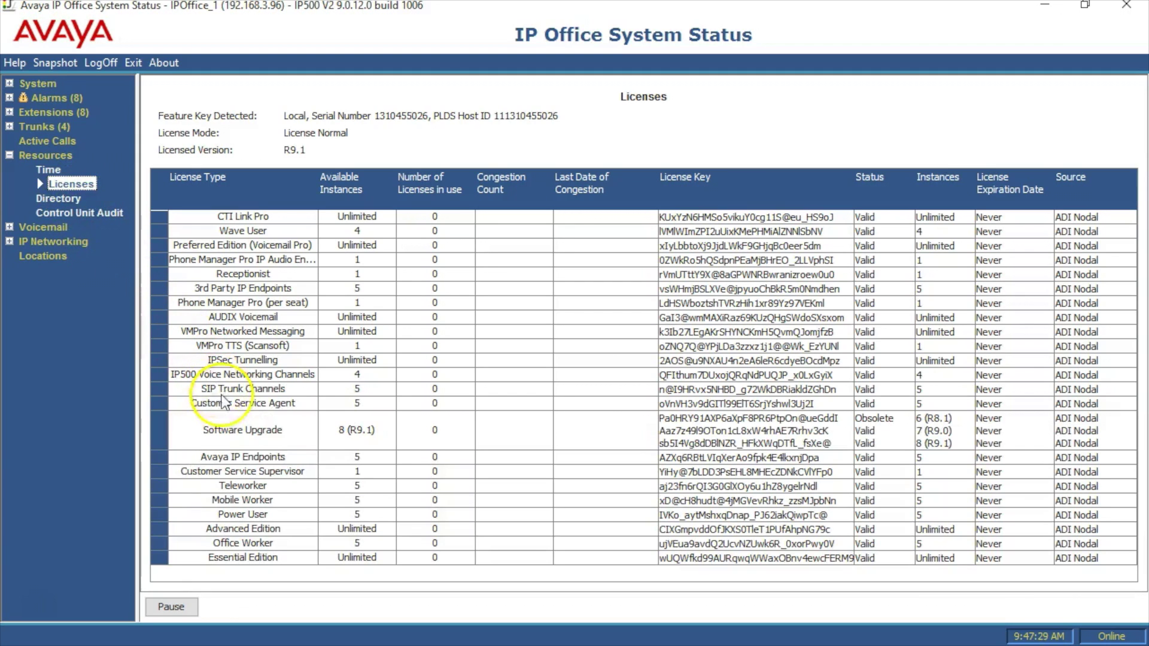
left_click(243, 455)
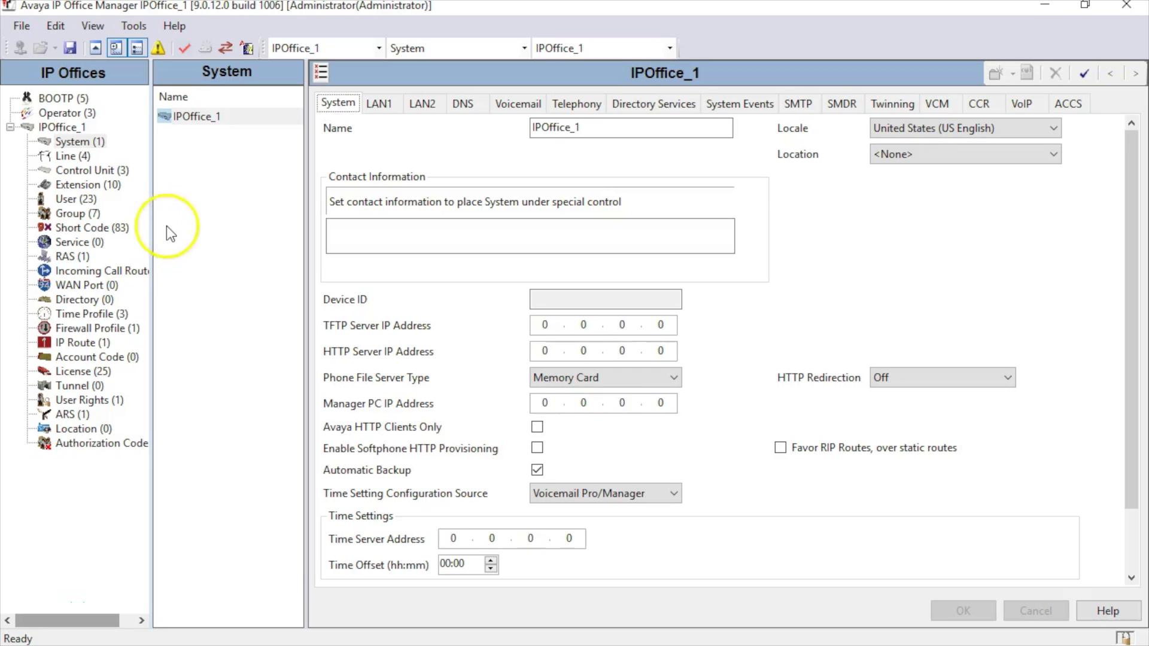
Step: Create a new user named 'This is Me' with full name 'Me Me Me' and extension 123
left_click(89, 199)
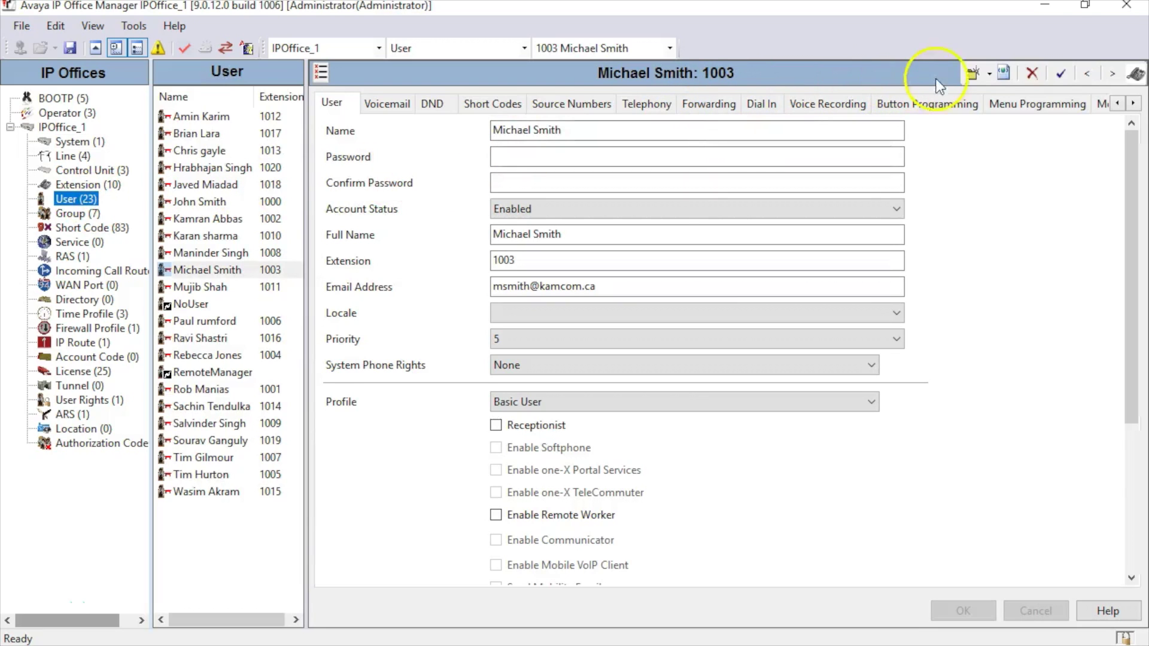
left_click(988, 74)
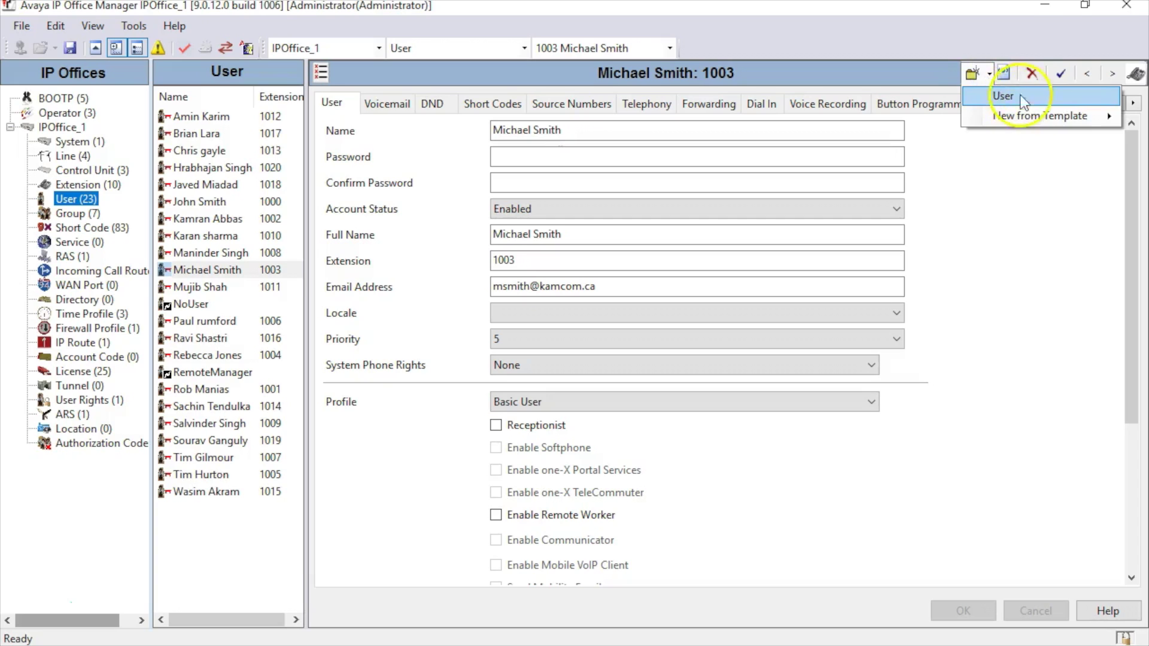
left_click(1046, 97)
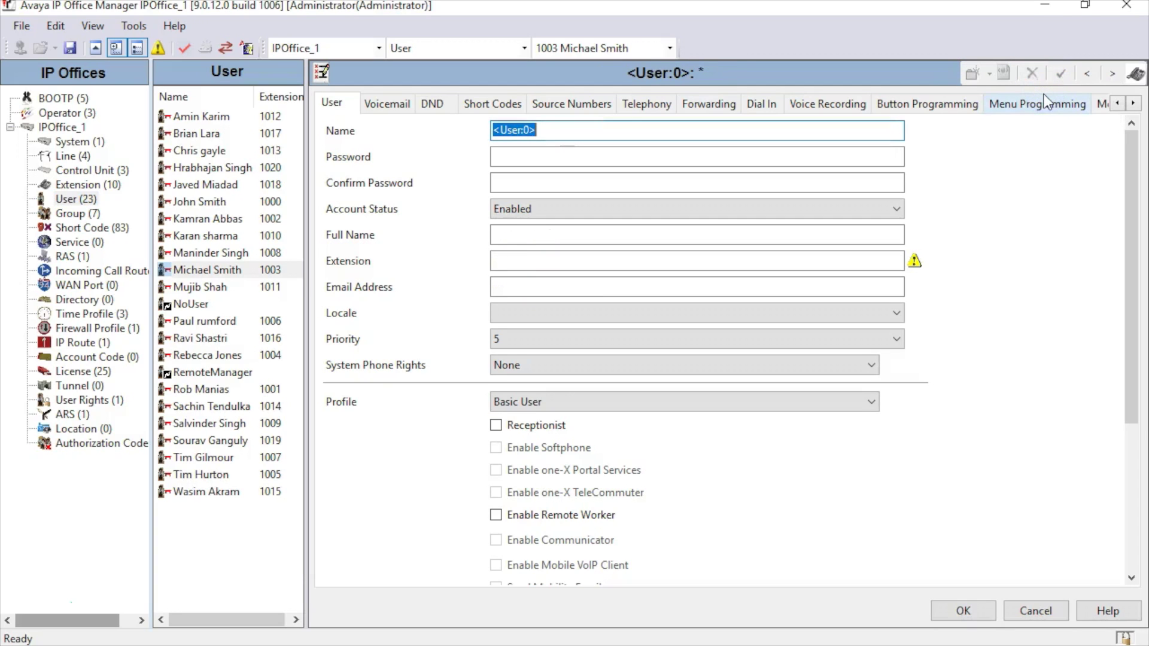
type("This is Me")
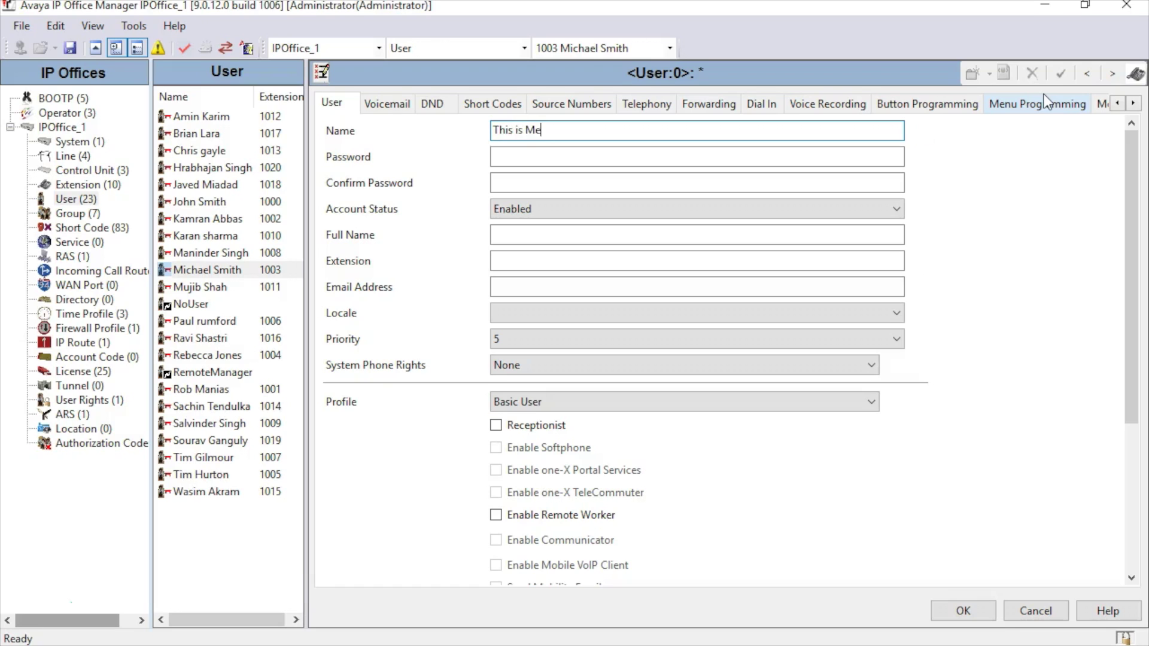
left_click(569, 236)
type("Me Me Me")
key("Tab")
type("123")
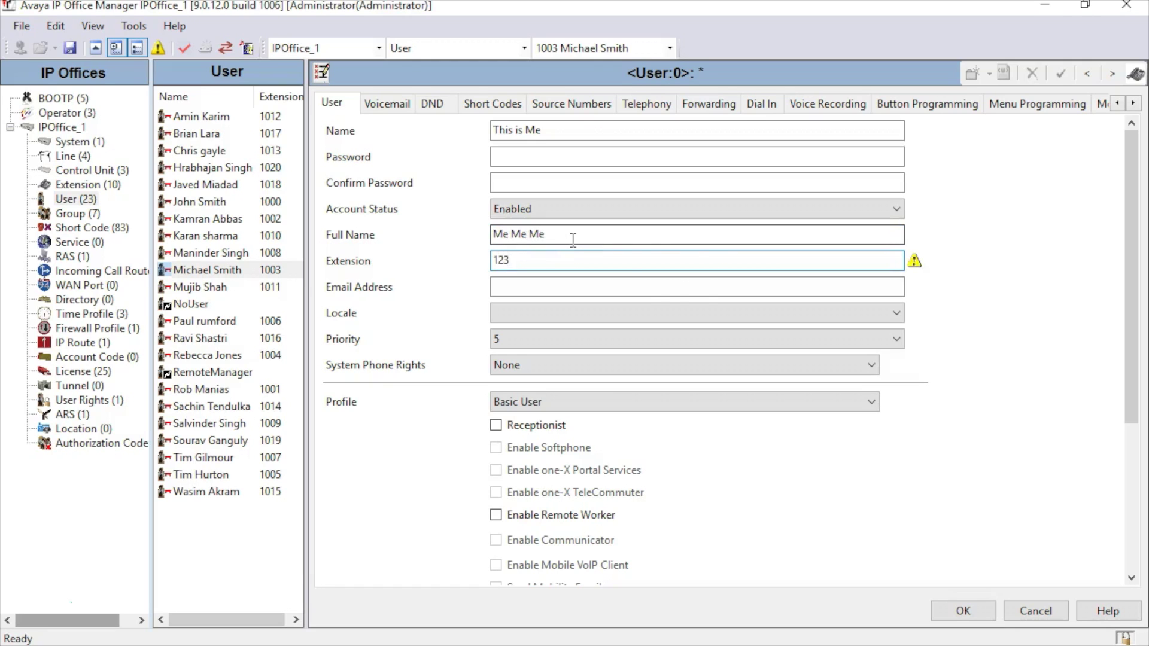
left_click(645, 104)
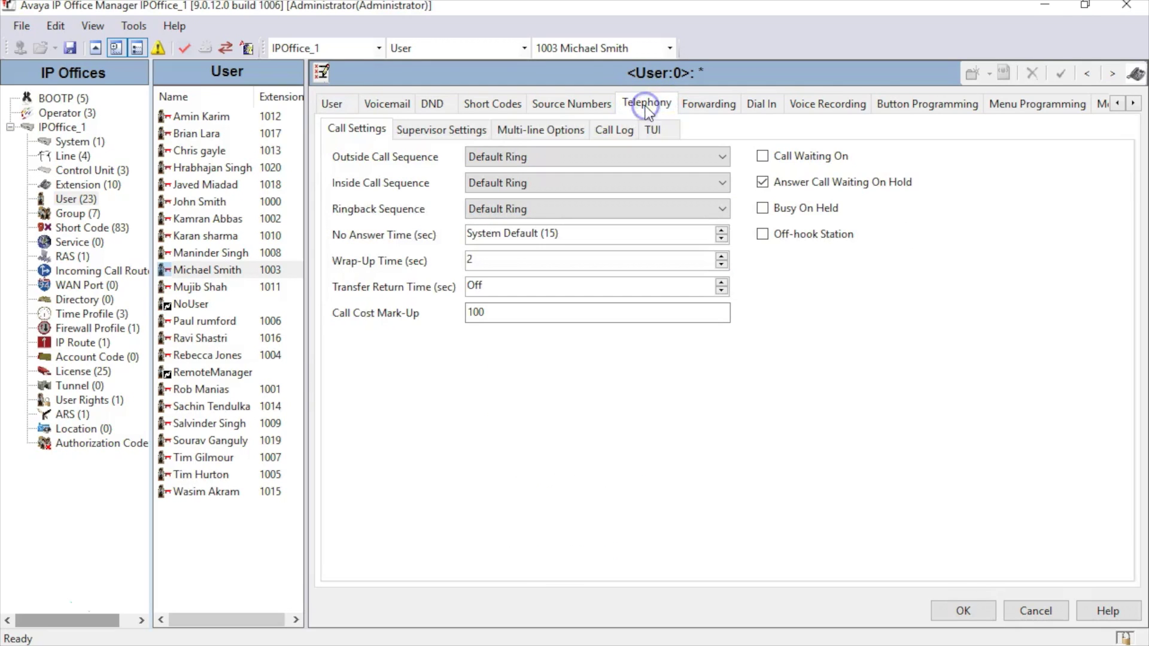
Step: Enter and confirm a login code in the user's Supervisor Settings, then save the user
left_click(463, 131)
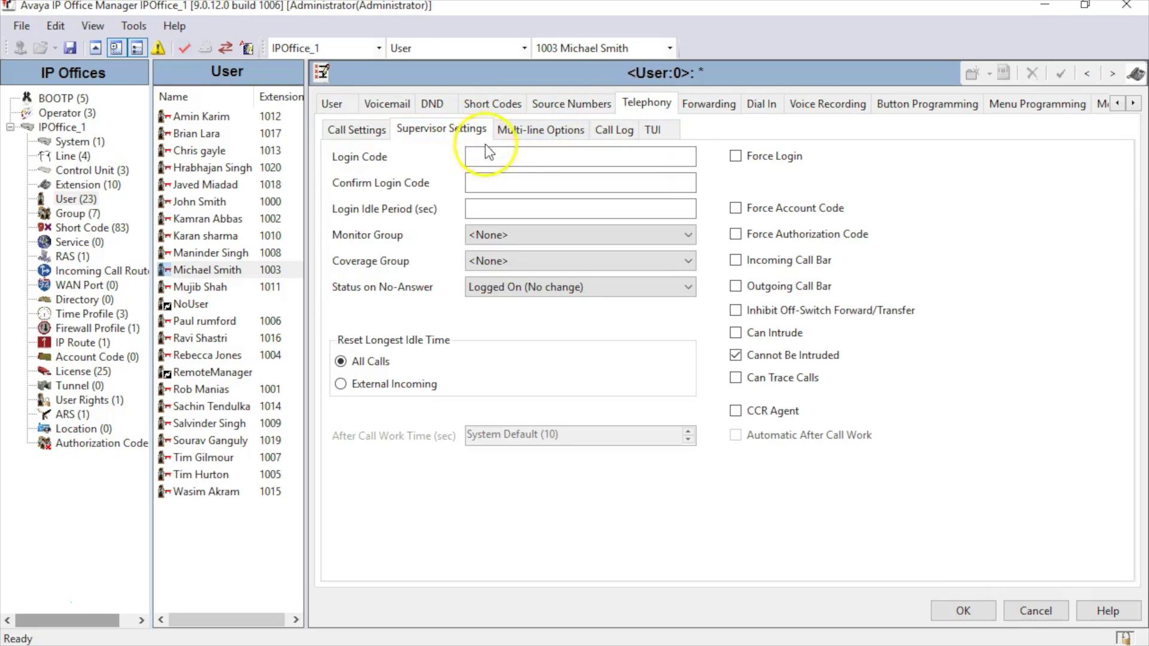
left_click(497, 155)
type("1234")
left_click(500, 178)
type("123")
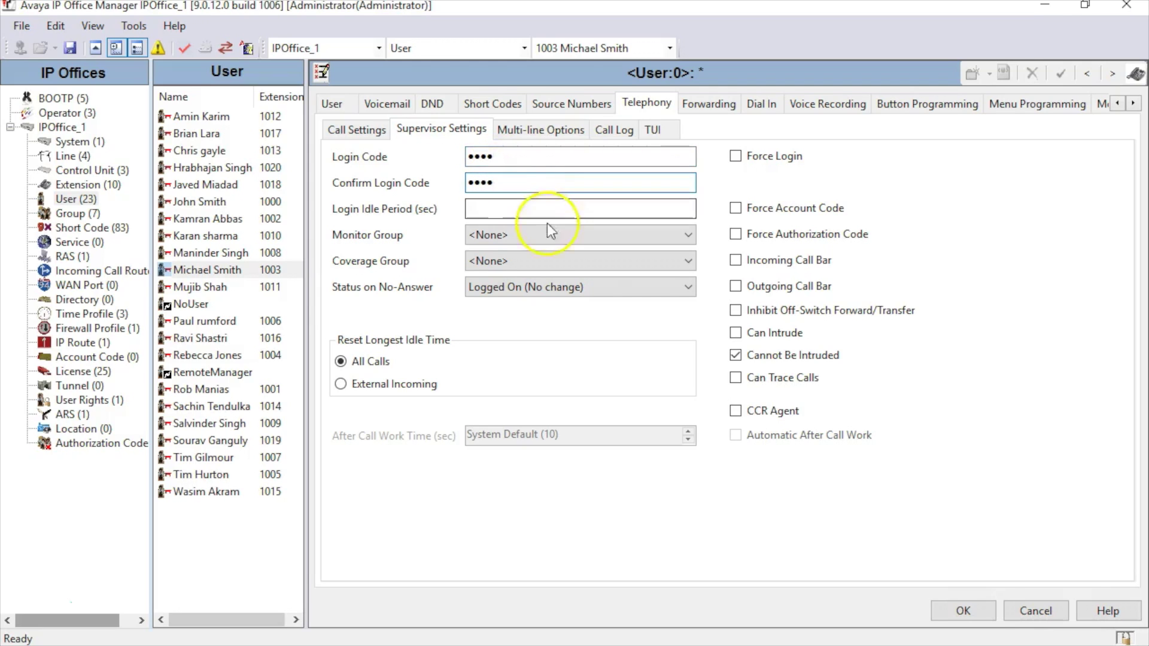
left_click(939, 605)
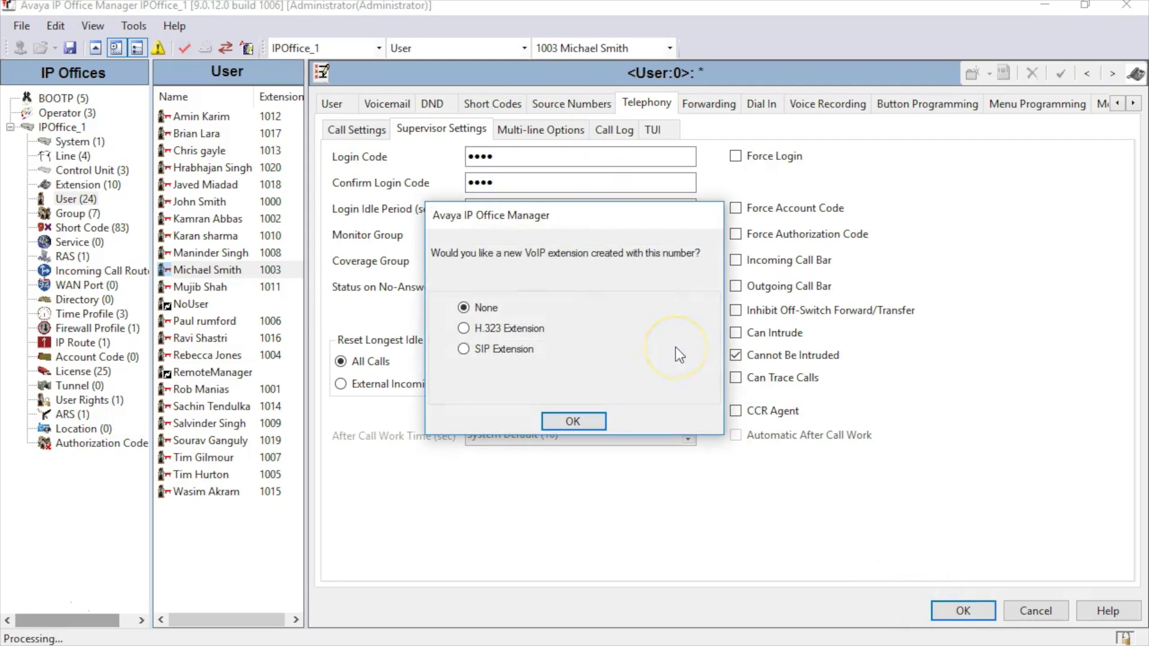
Step: Create a matching H.323 extension for the new user
left_click(530, 330)
left_click(562, 360)
left_click(572, 421)
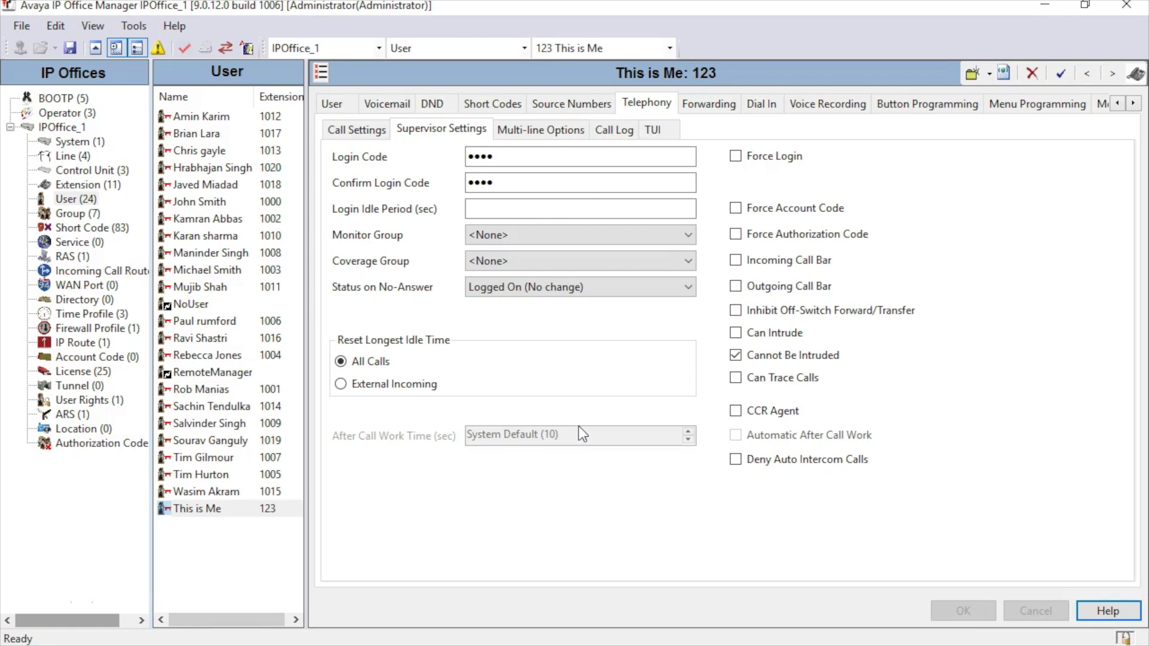
Step: Browse the user records, then show the extension list containing extension 8002
left_click(198, 508)
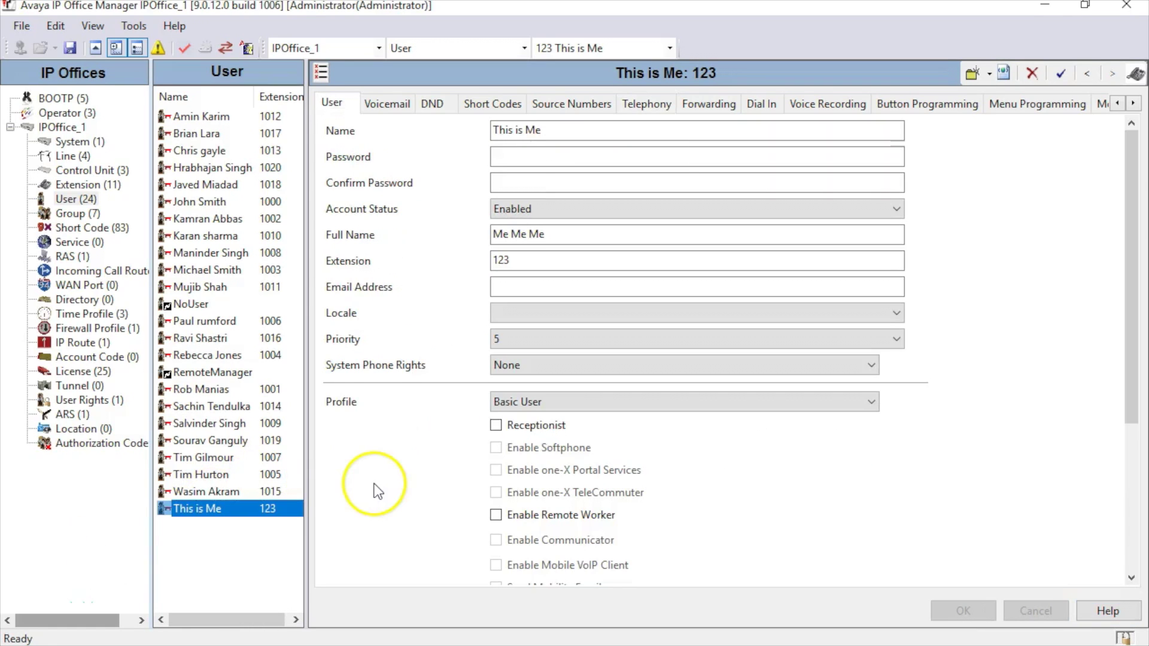
left_click(243, 174)
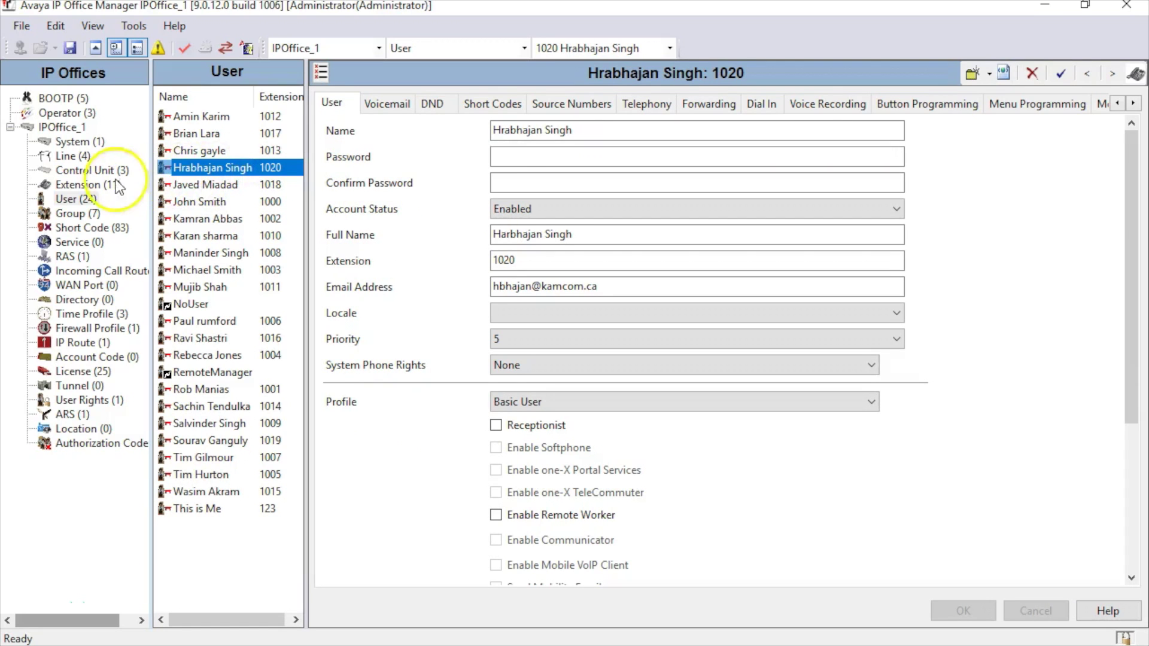
left_click(90, 186)
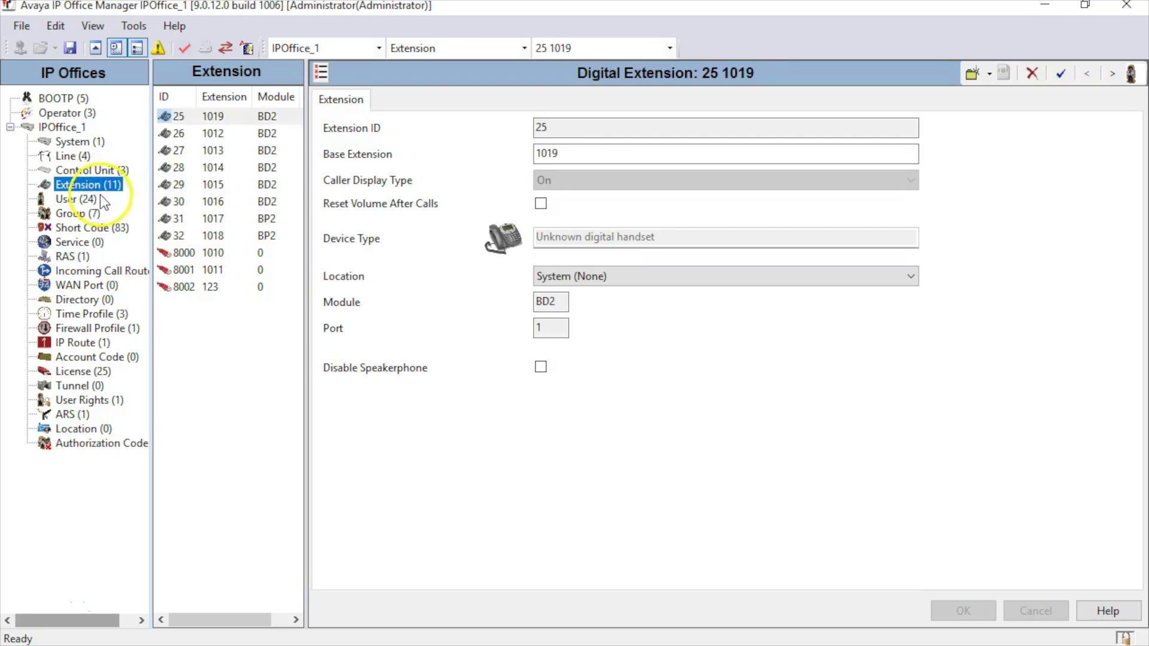
Step: Add H.323 extension 8003 with base extension 1020 and save it
left_click(987, 73)
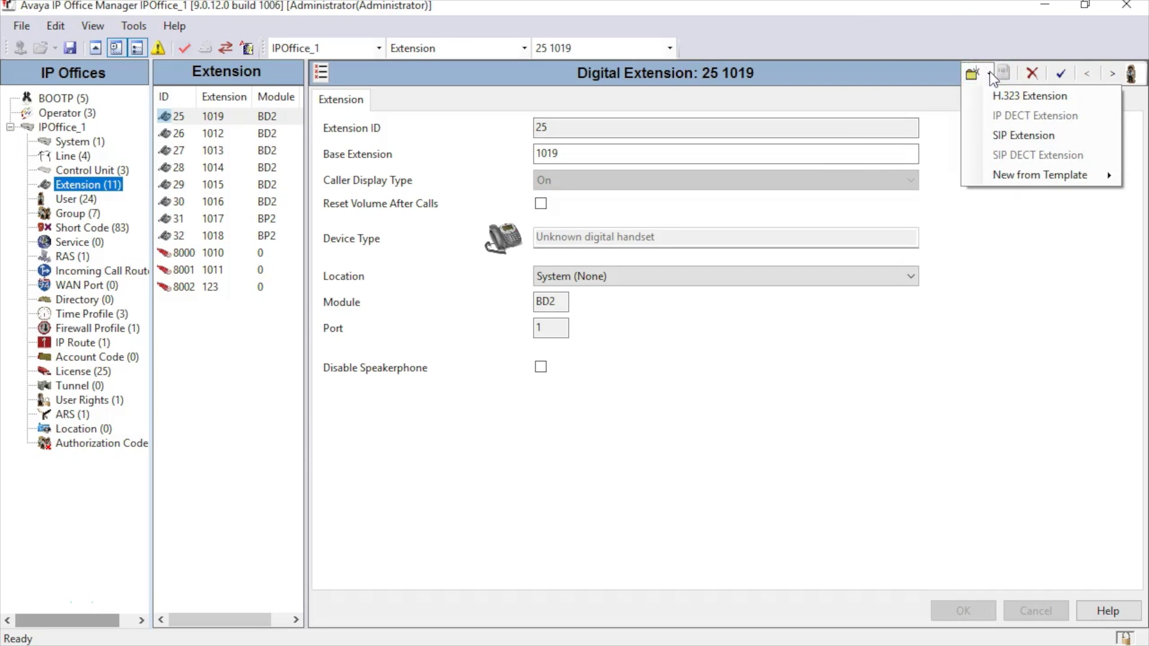
left_click(1100, 102)
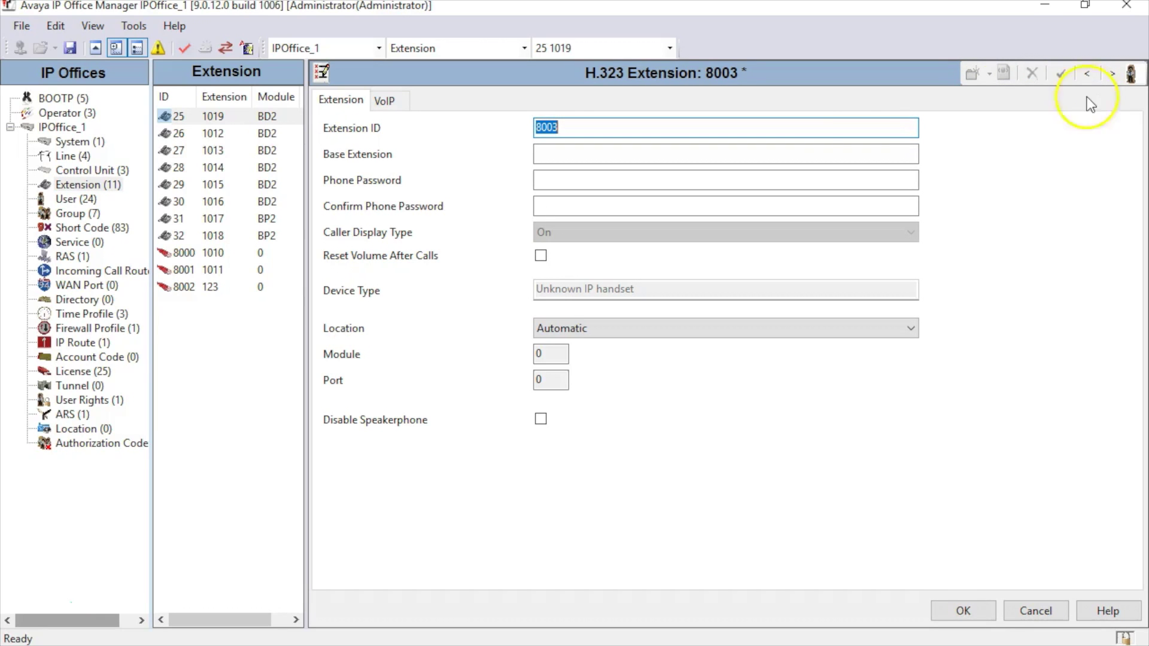
left_click(802, 150)
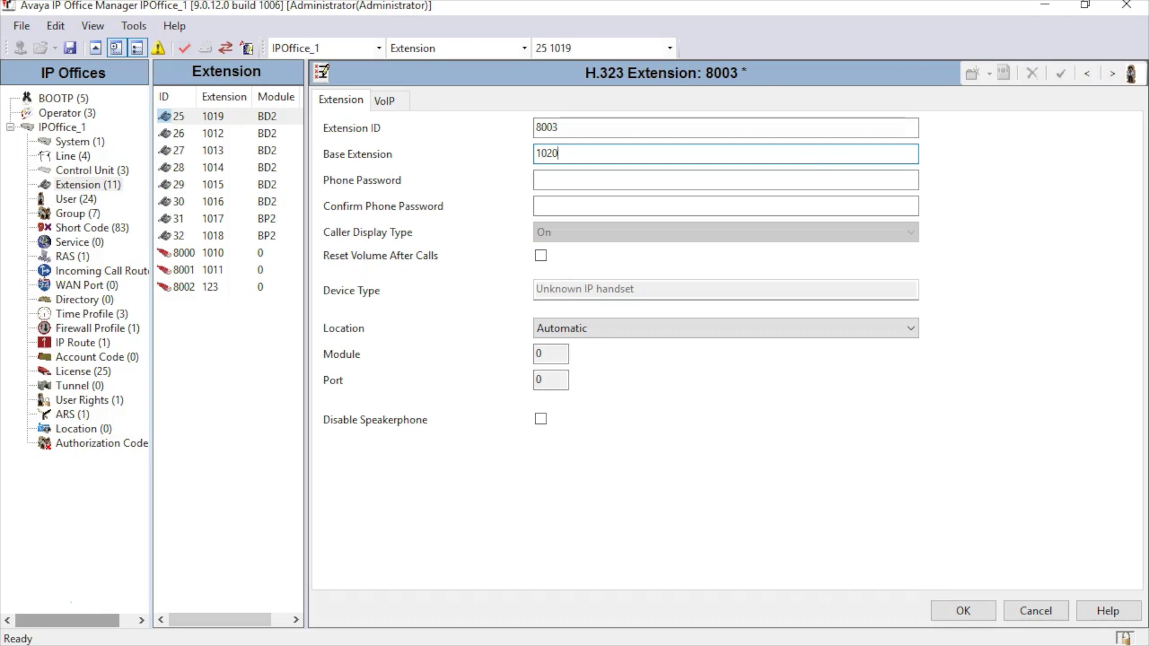
left_click(945, 609)
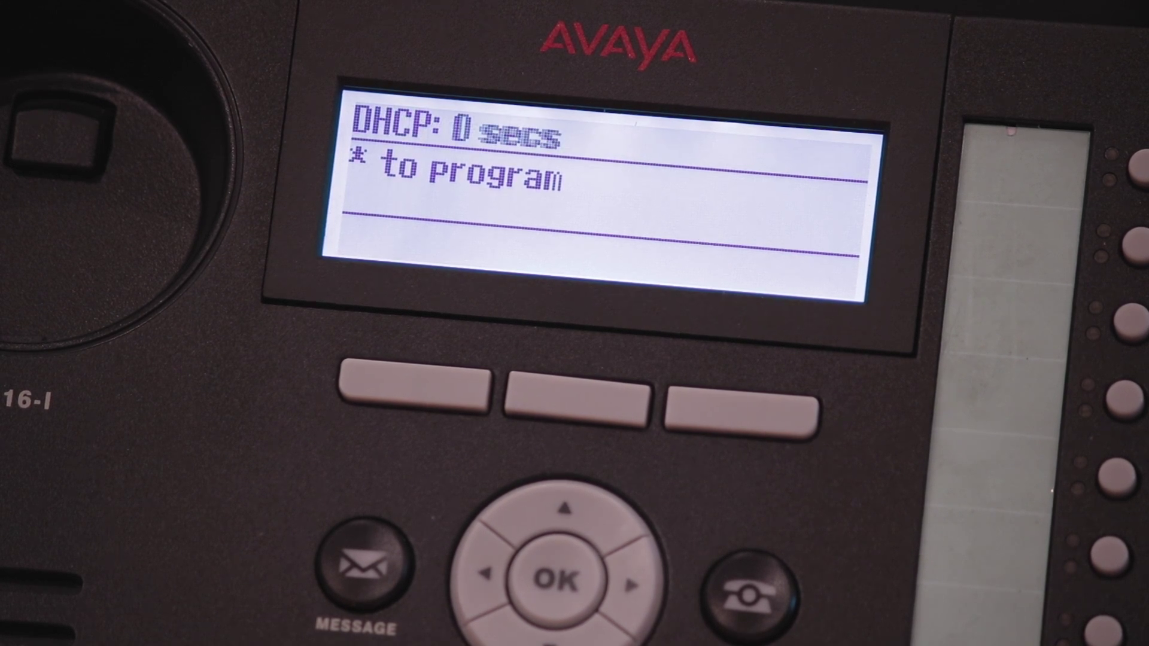
Step: Enter the phone's address programming mode using the procedure password
key("asterisk")
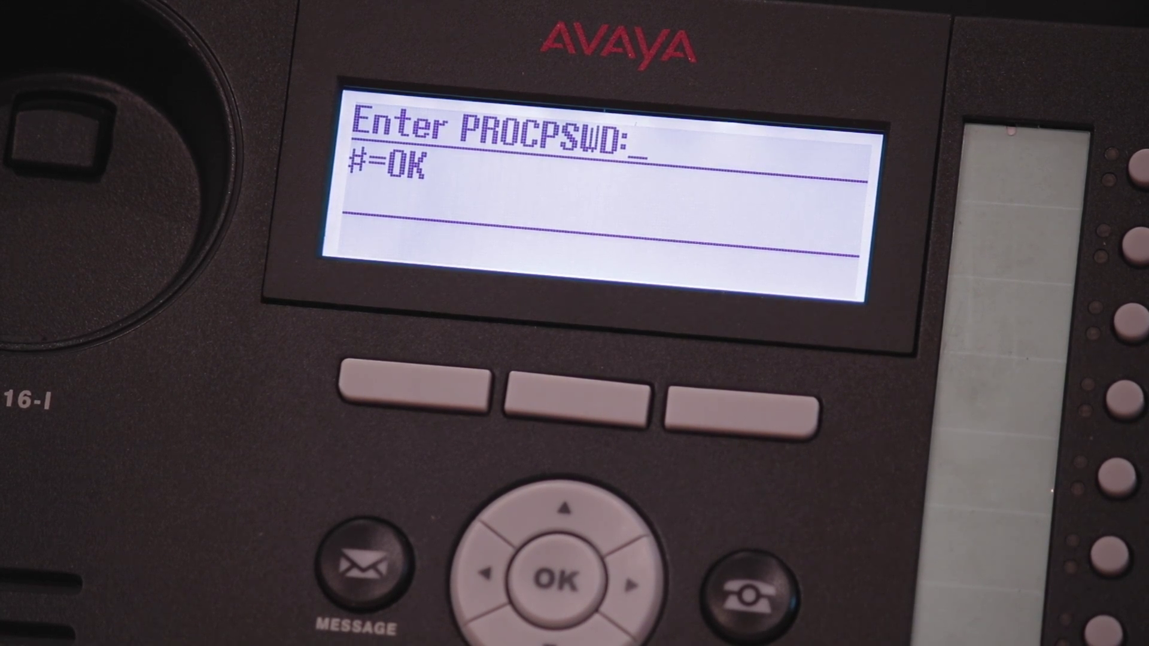
type("*****")
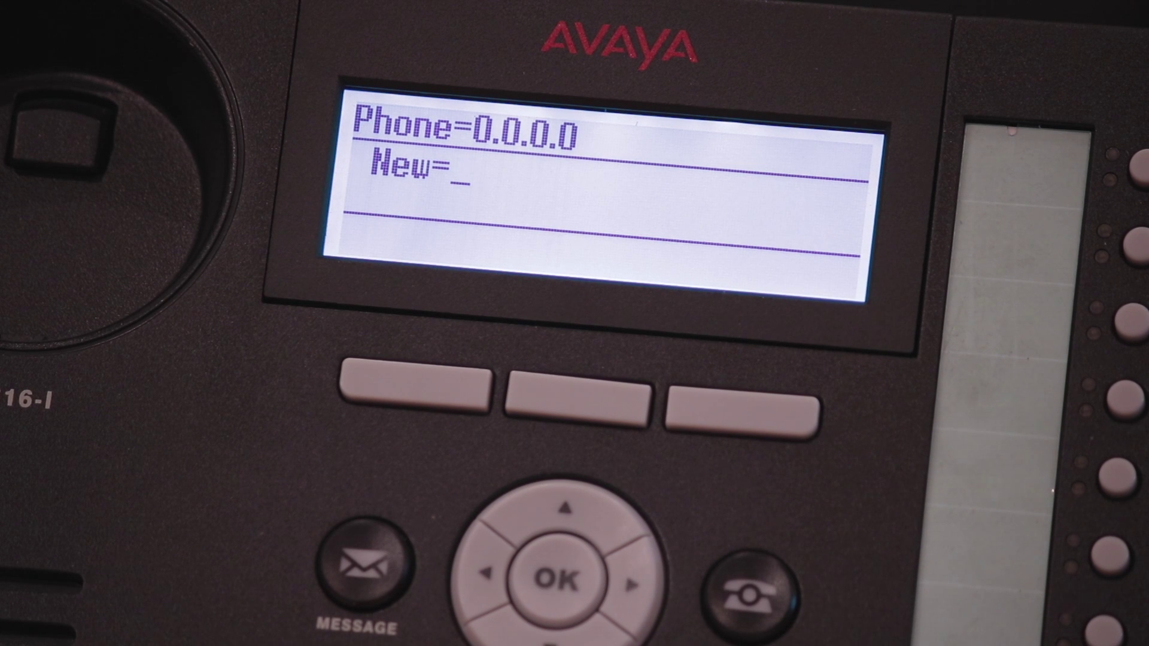
Step: Keep the phone IP address at 0.0.0.0, clearing a mistyped 192.162.1.9 entry
type("0.0.0.0")
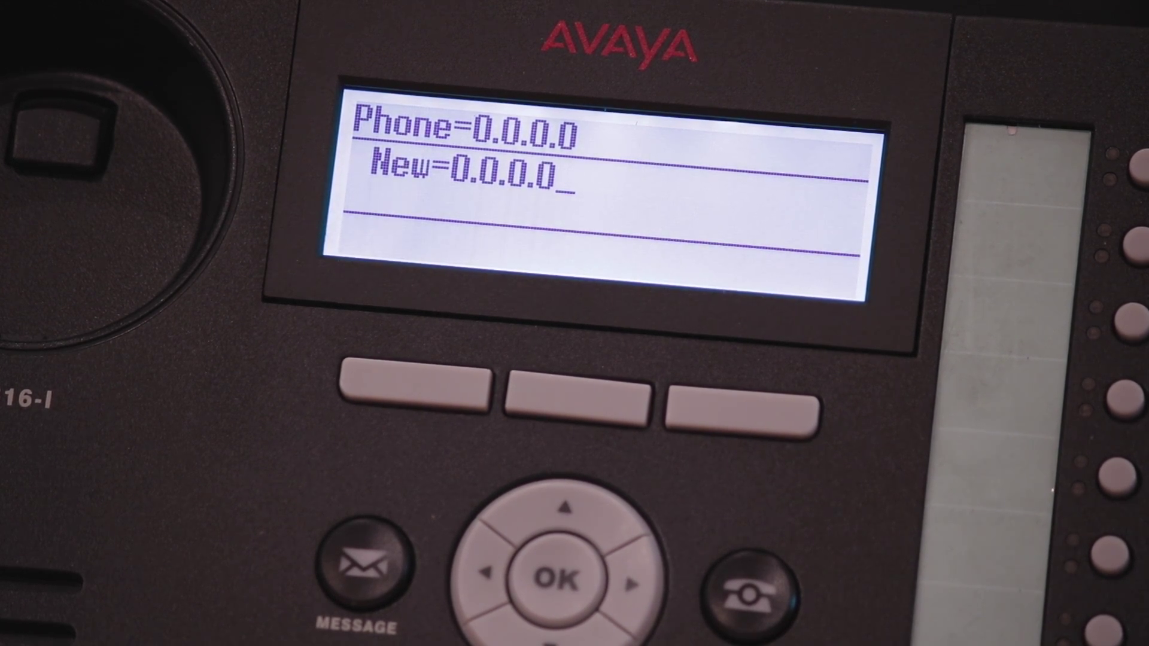
key("BackSpace")
key("BackSpace")
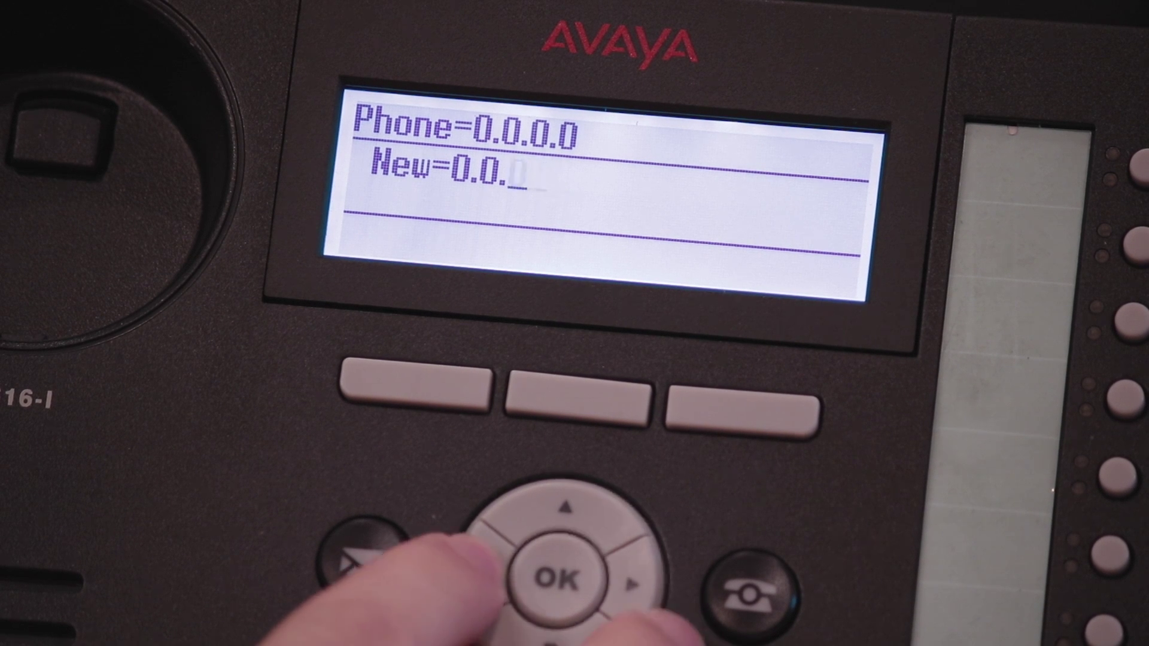
key("BackSpace")
key("BackSpace")
key("BackSpace")
key("BackSpace")
key("BackSpace")
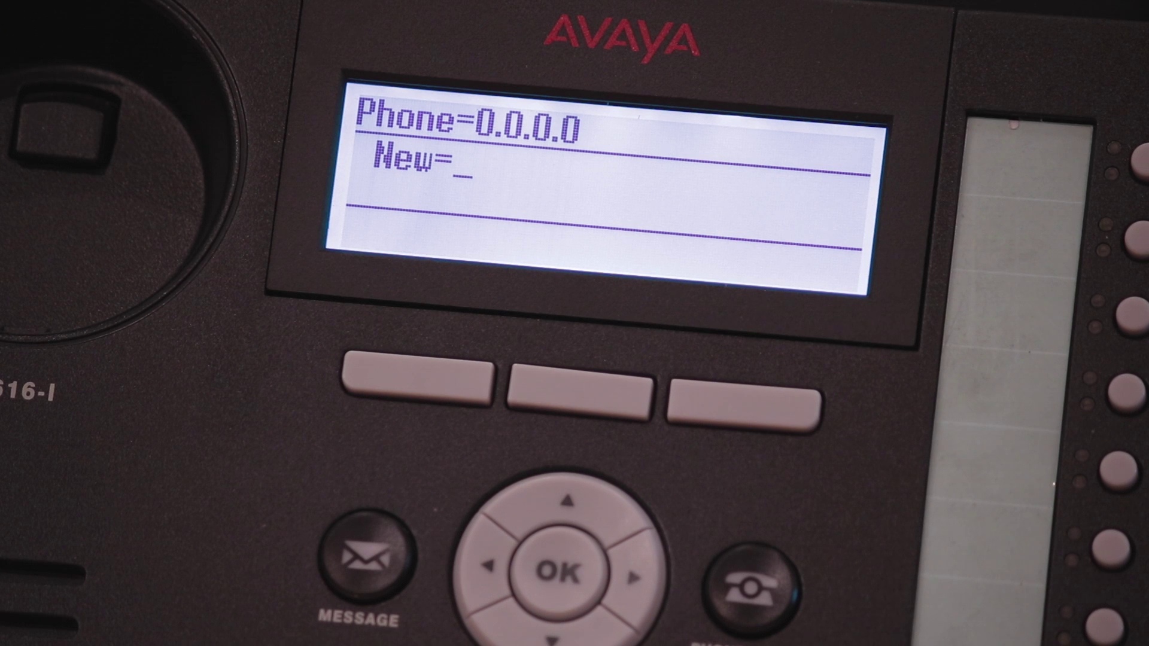
type("1")
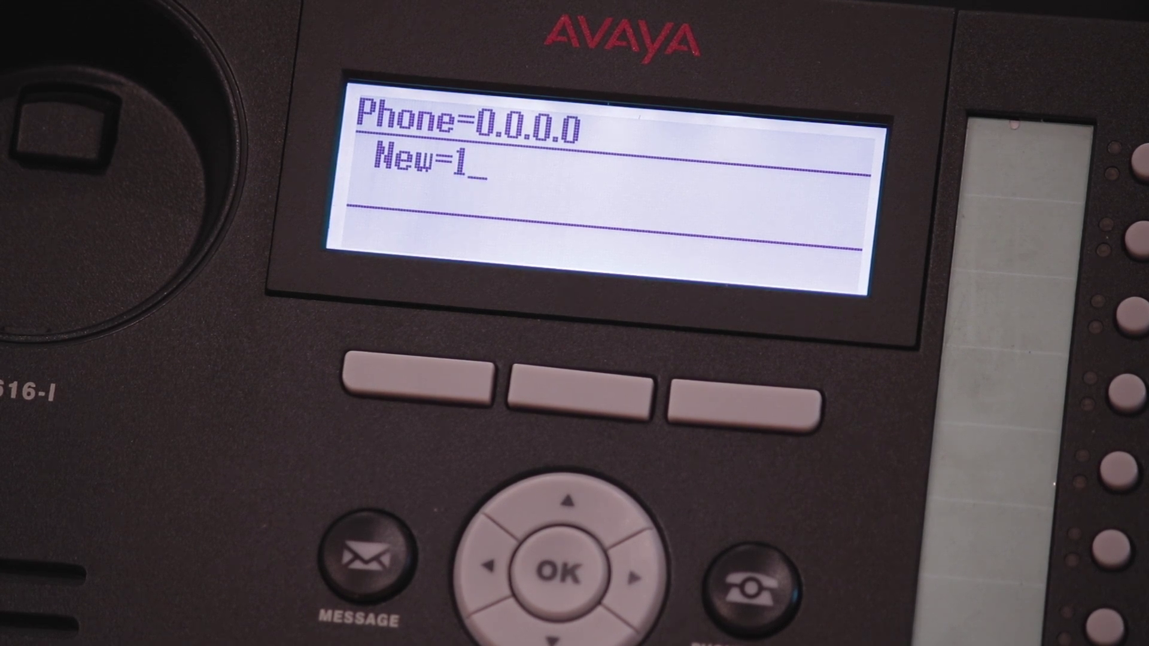
type("92")
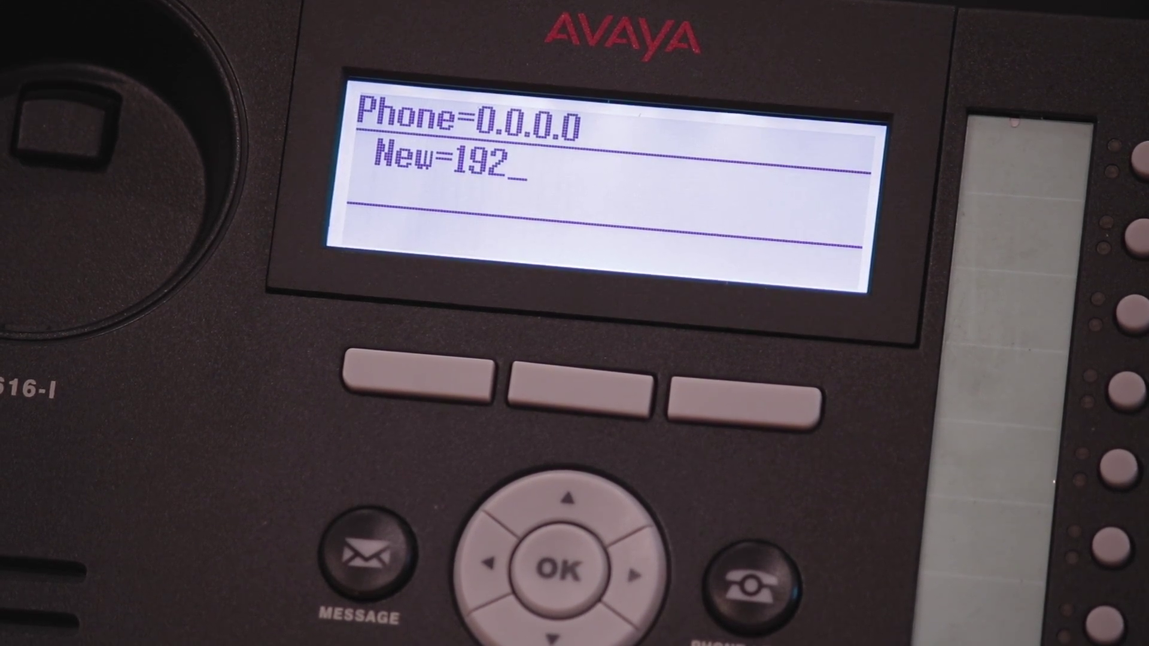
type(".")
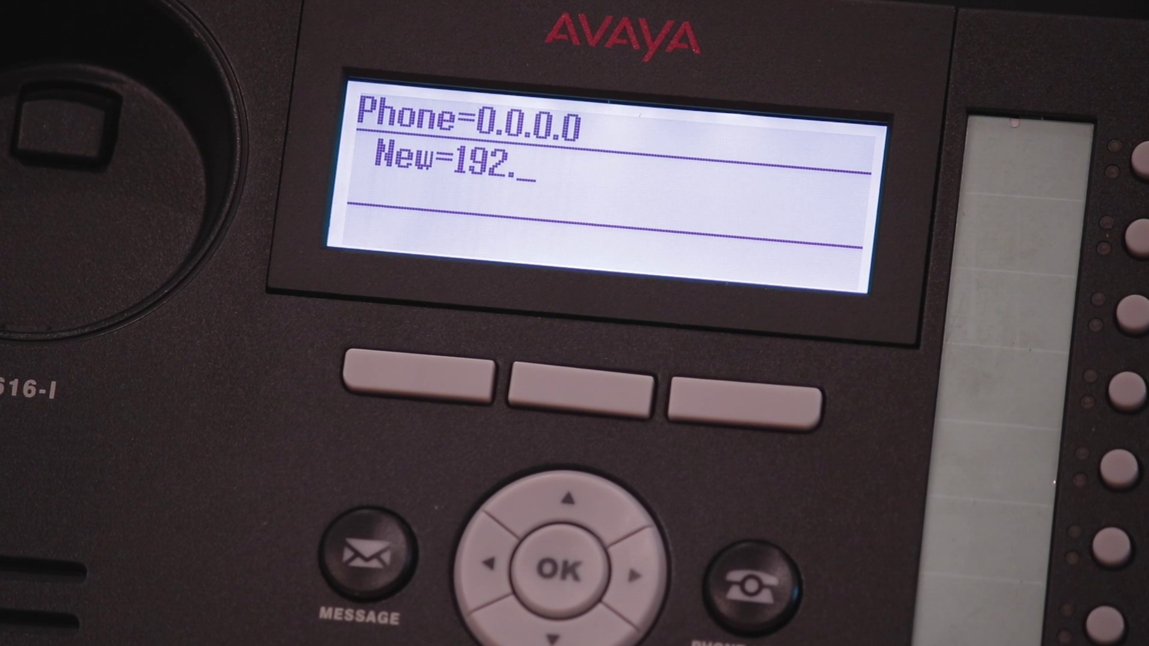
type("162.")
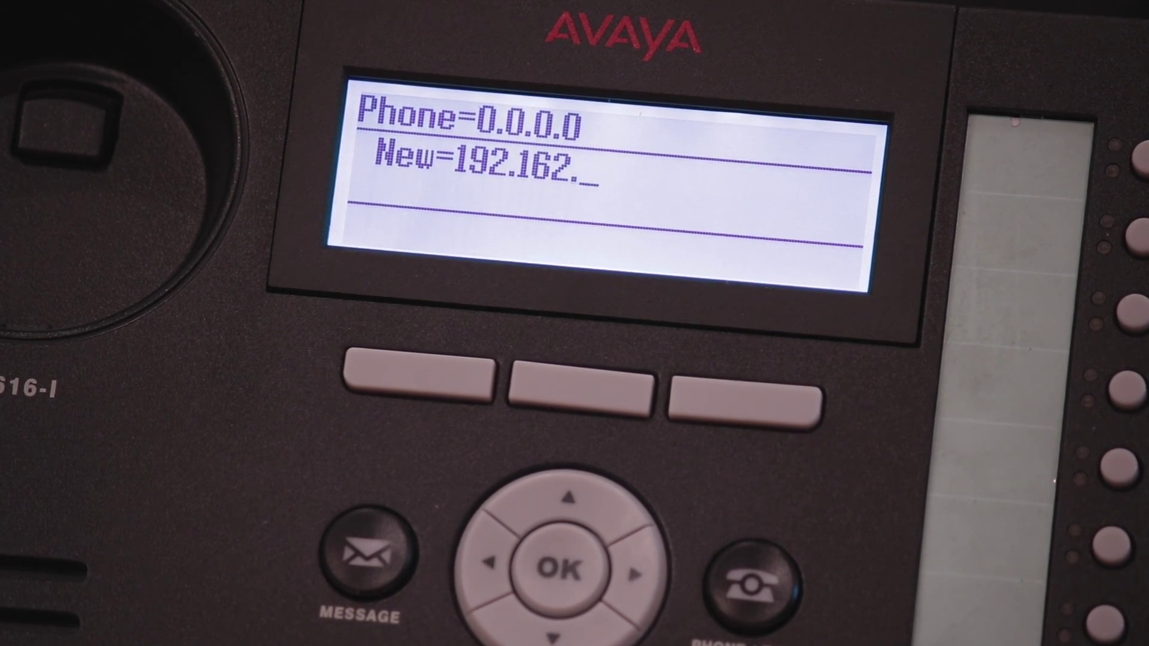
type("1.9")
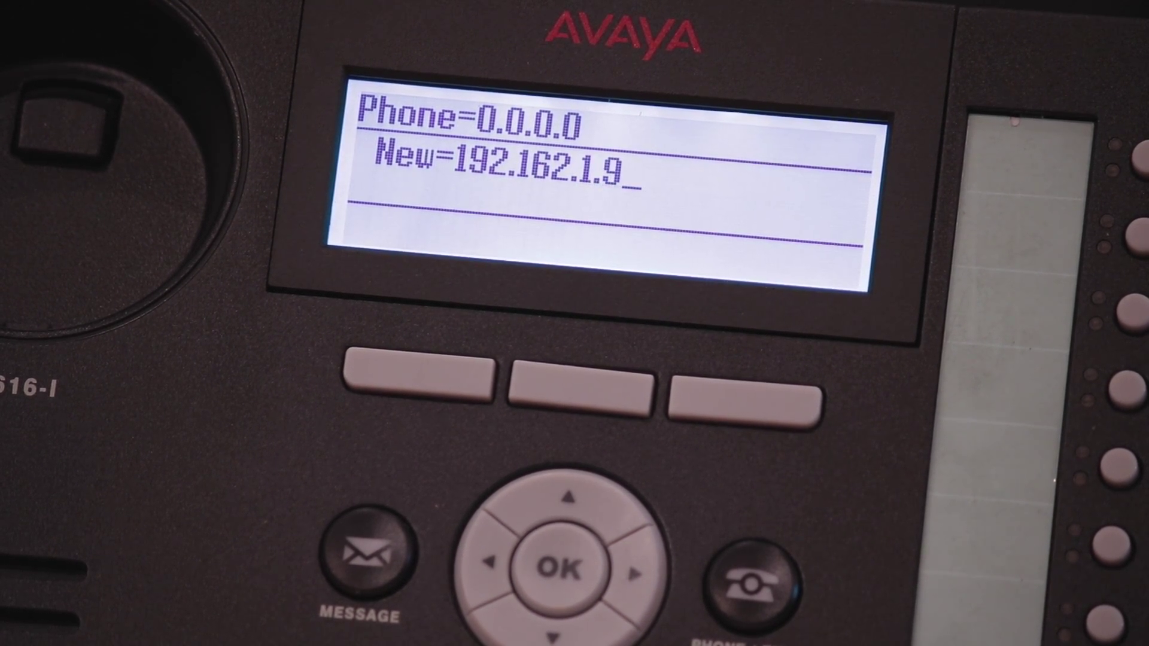
key("BackSpace")
key("BackSpace")
key("BackSpace")
key("BackSpace")
key("BackSpace")
key("BackSpace")
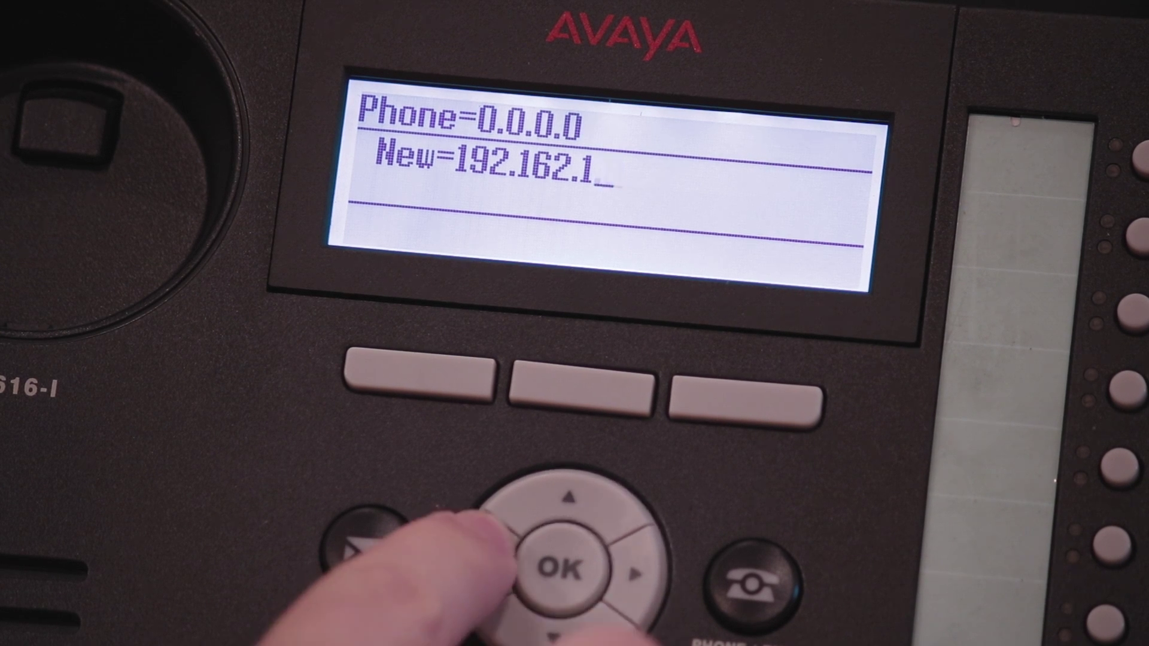
key("BackSpace")
key("BackSpace")
key("BackSpace")
key("BackSpace")
key("BackSpace")
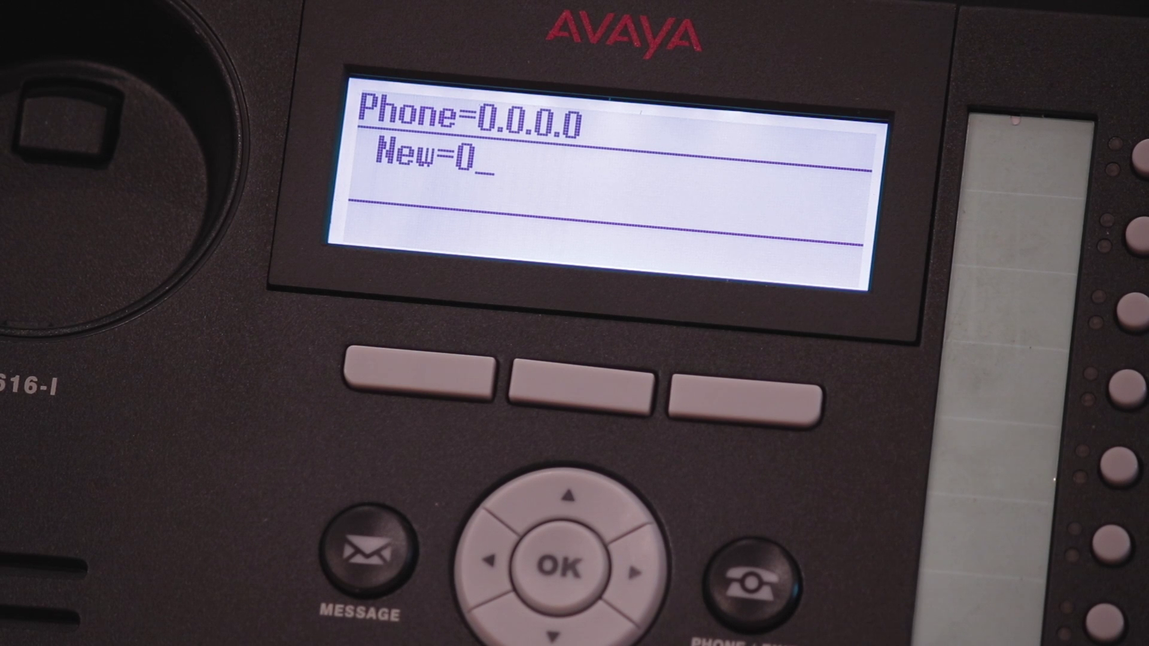
type("0.0.0")
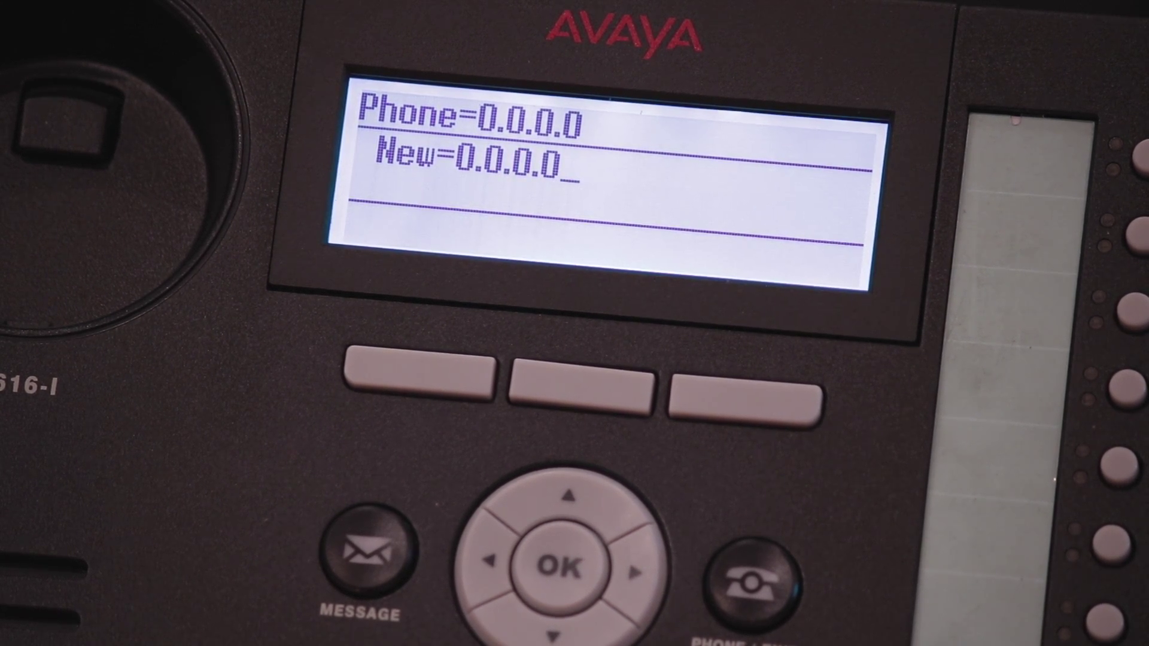
key("Return")
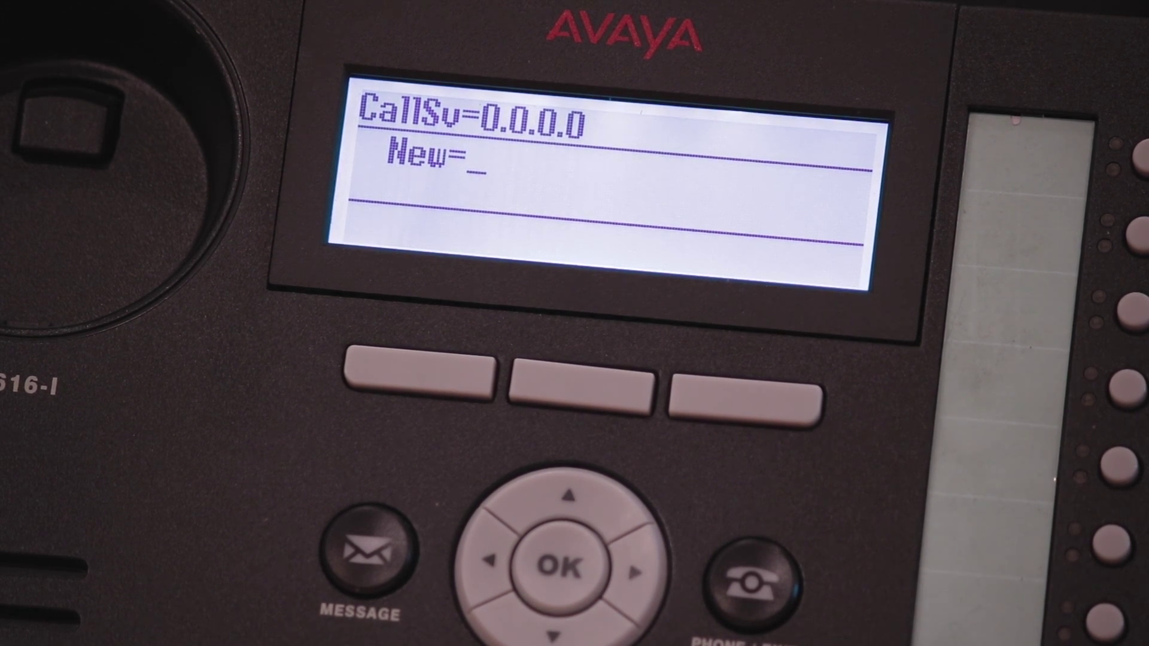
Step: Set call server 192.168.3.2 and router 0.0.0.0, then begin entering the subnet mask
type("192")
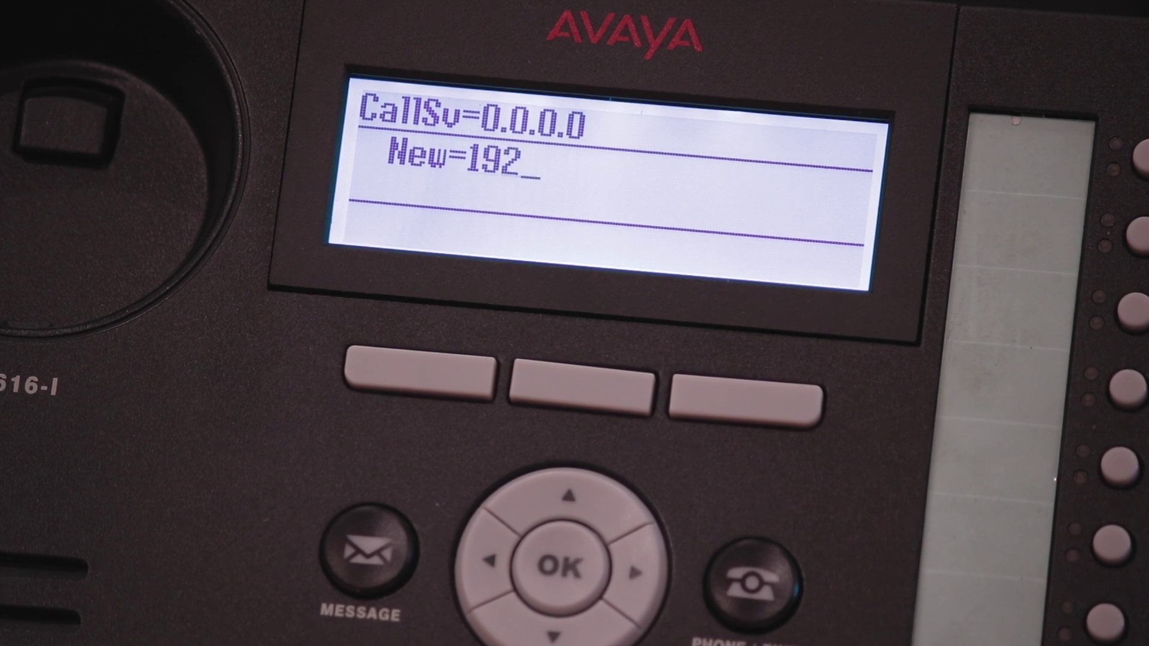
type(".168.3.2")
key("Return")
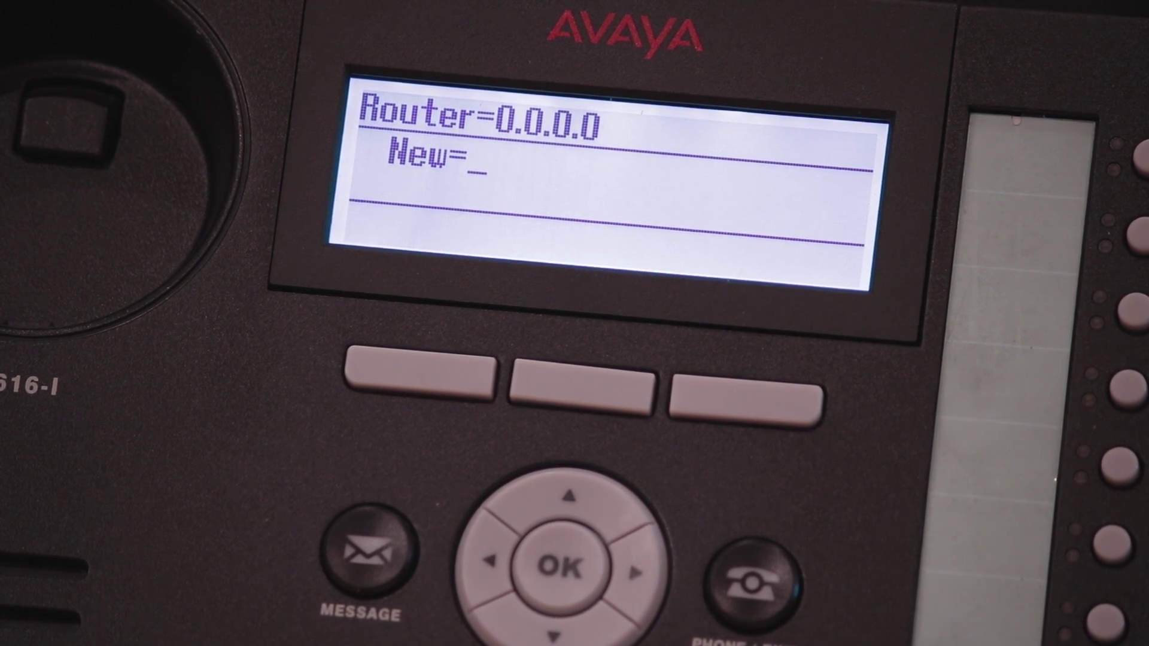
type("0.0.0.0")
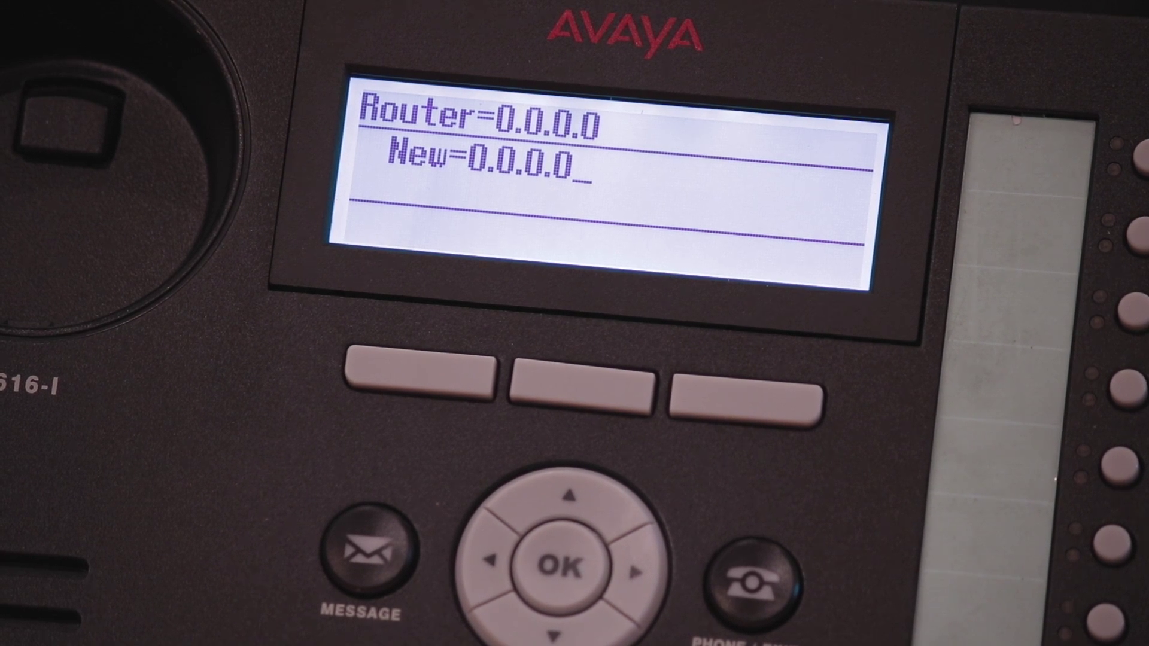
key("Return")
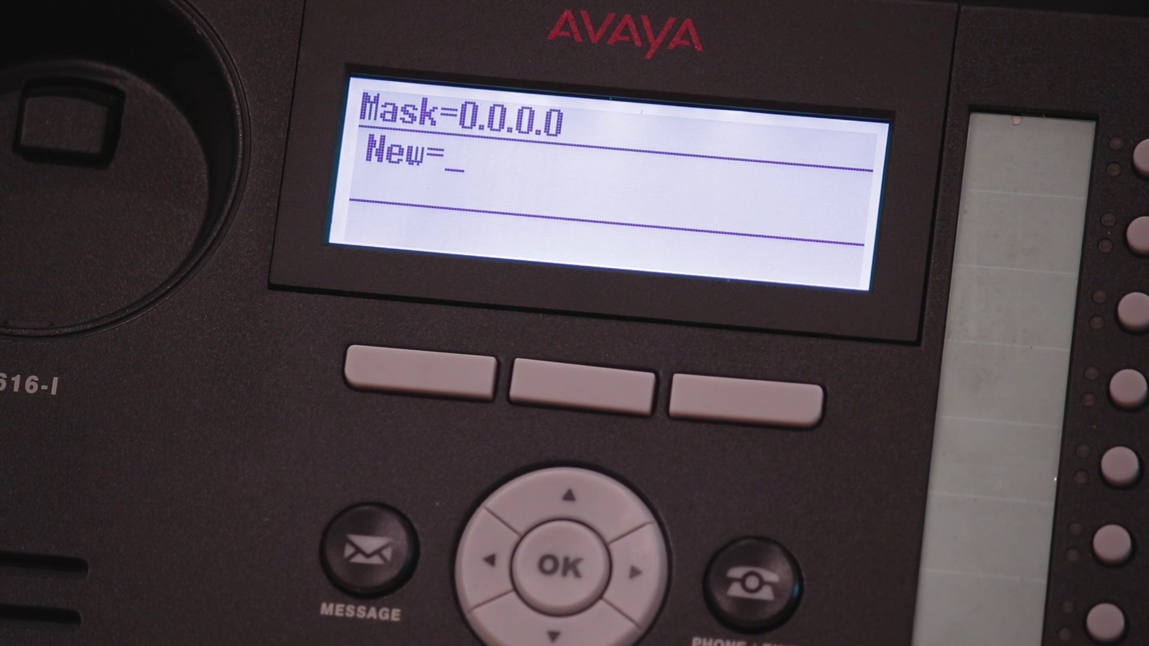
type("0.0.0.")
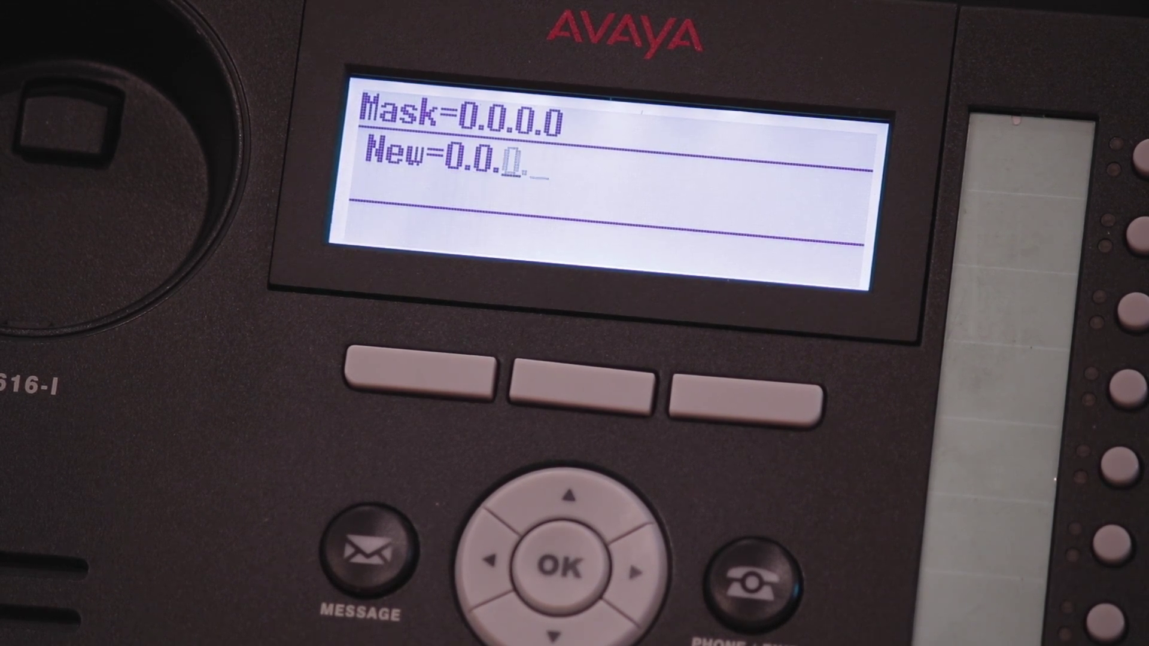